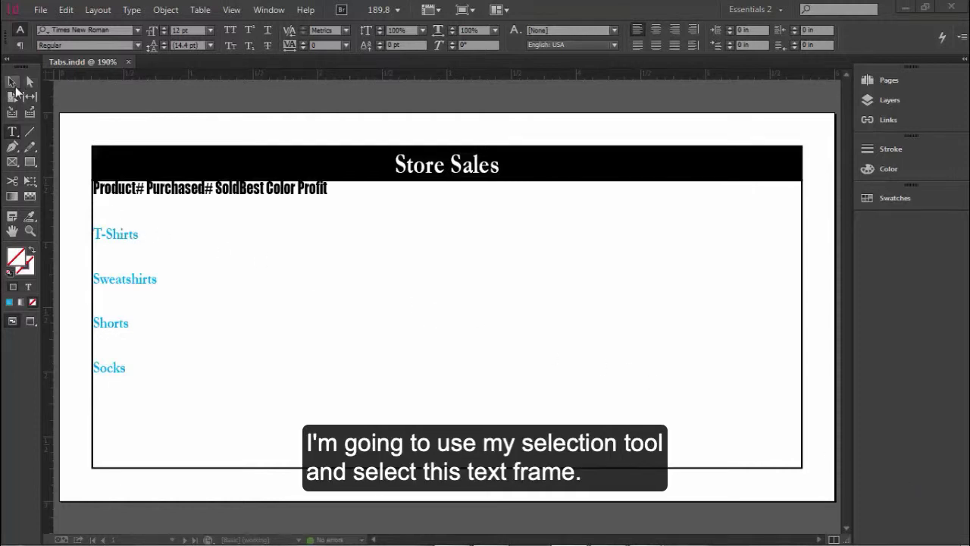
Select the text frame below the Store Sales heading and show the Tabs ruler aligned with the top of the frame
left_click(11, 82)
left_click(213, 281)
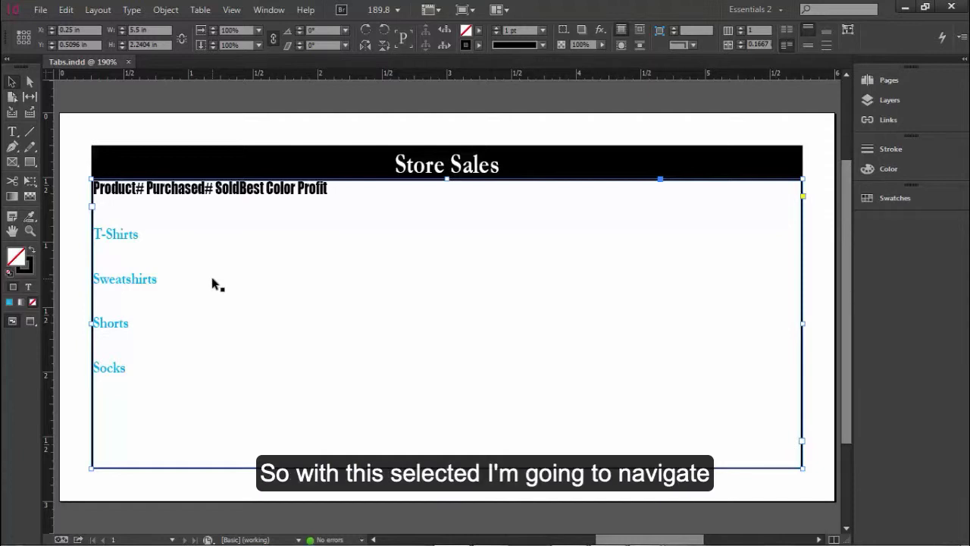
left_click(132, 11)
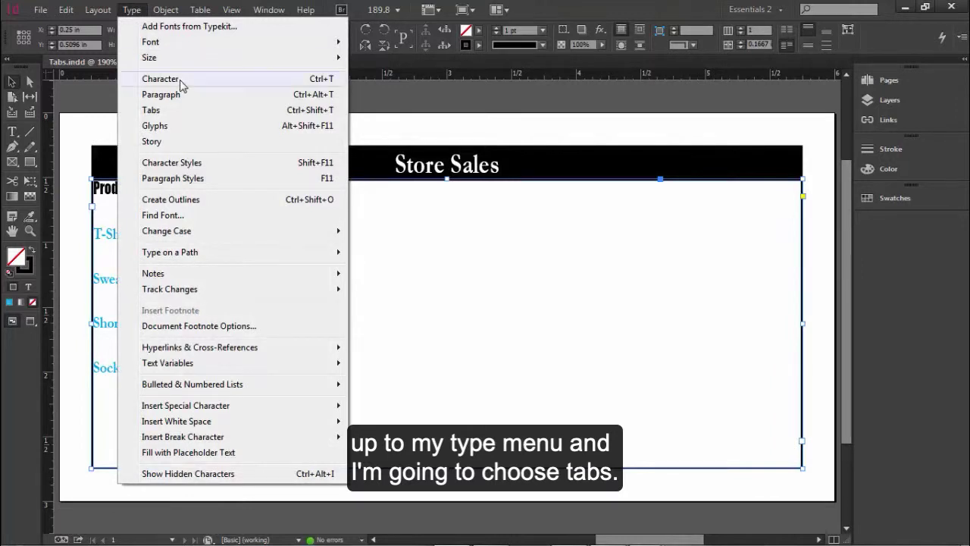
left_click(190, 116)
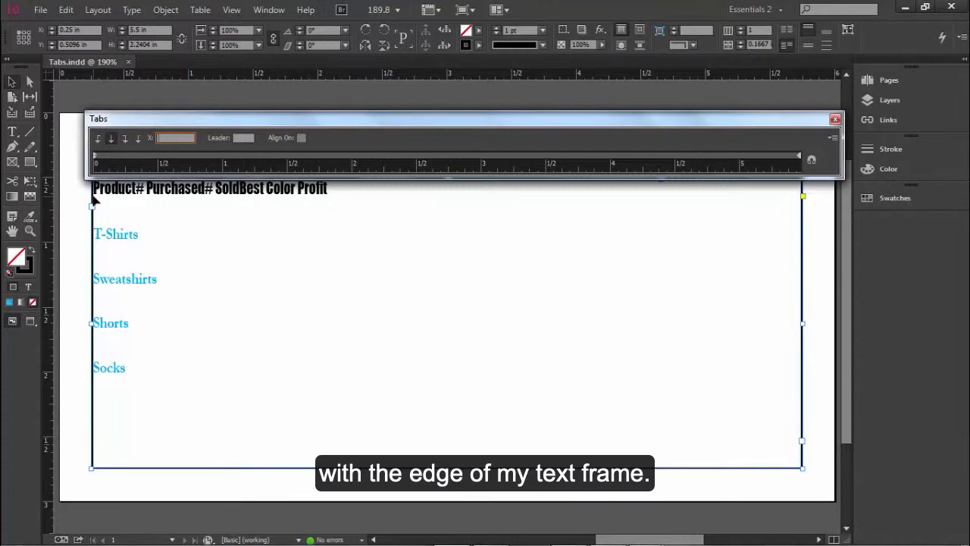
left_click_drag(179, 124, 212, 97)
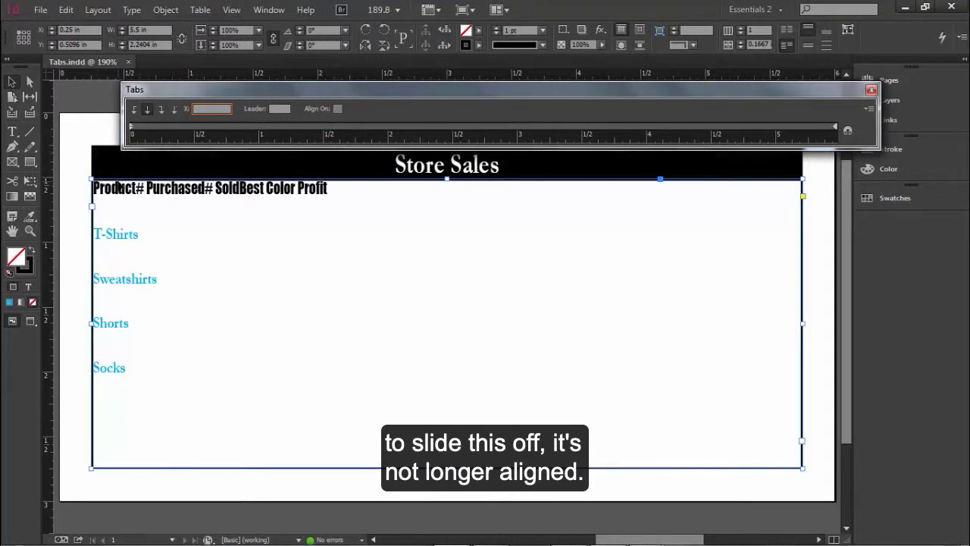
left_click(847, 132)
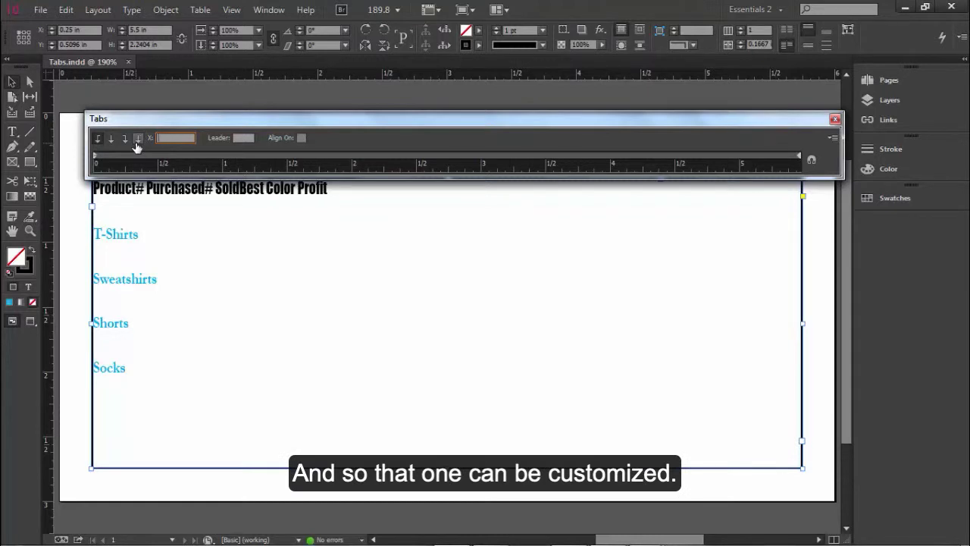
Try the decimal tab type and its Align On character, and switch back to the left-justified tab type
left_click(135, 142)
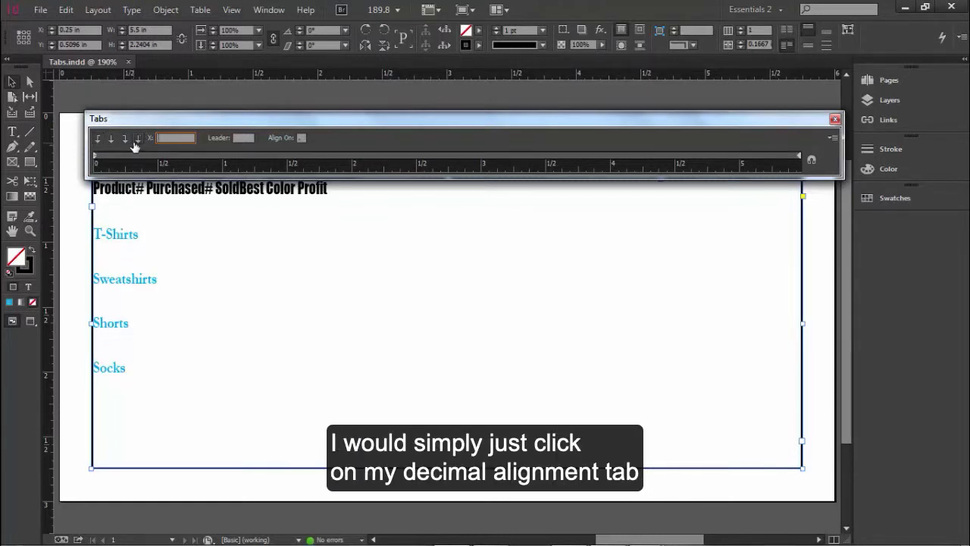
double_click(302, 138)
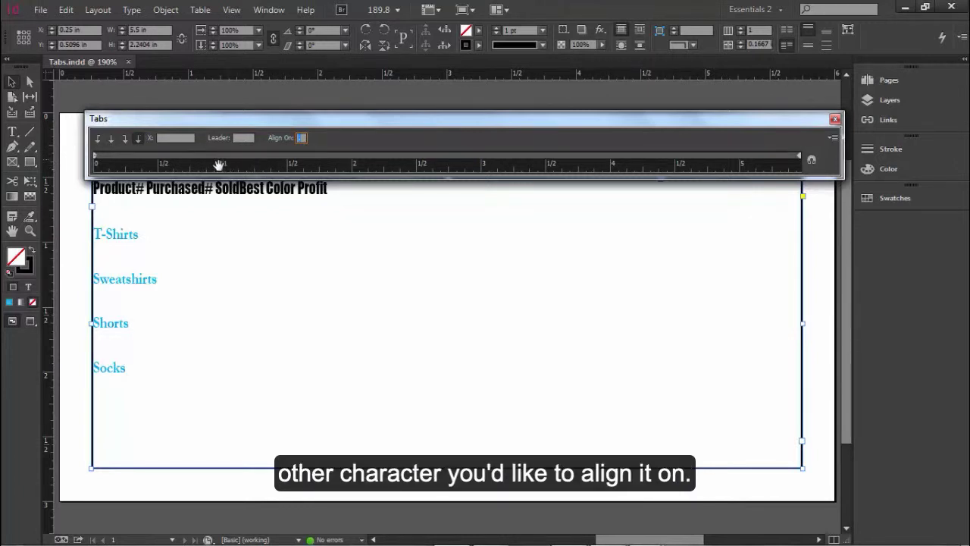
left_click(100, 138)
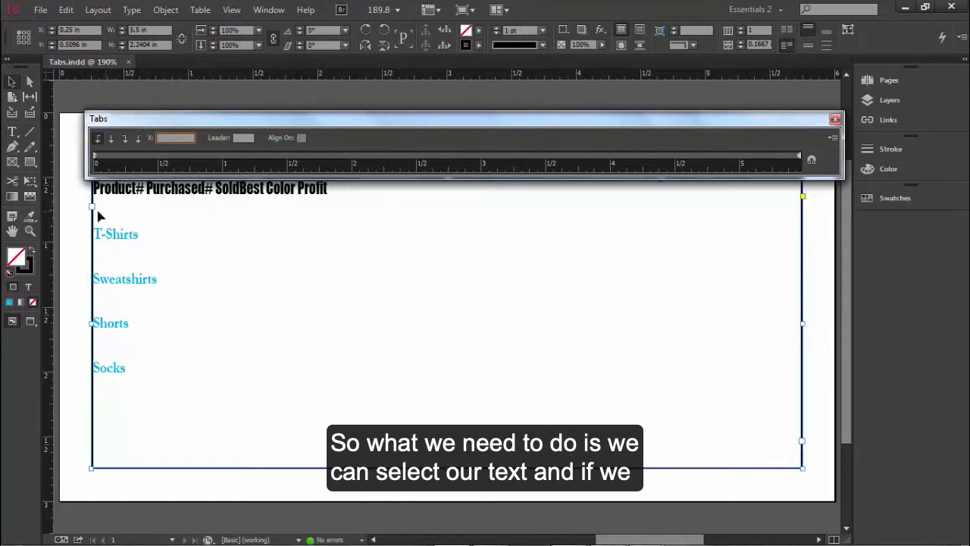
Place the text cursor after Product in the column heading line and add tab stops at 1 in and 2 in
left_click(11, 132)
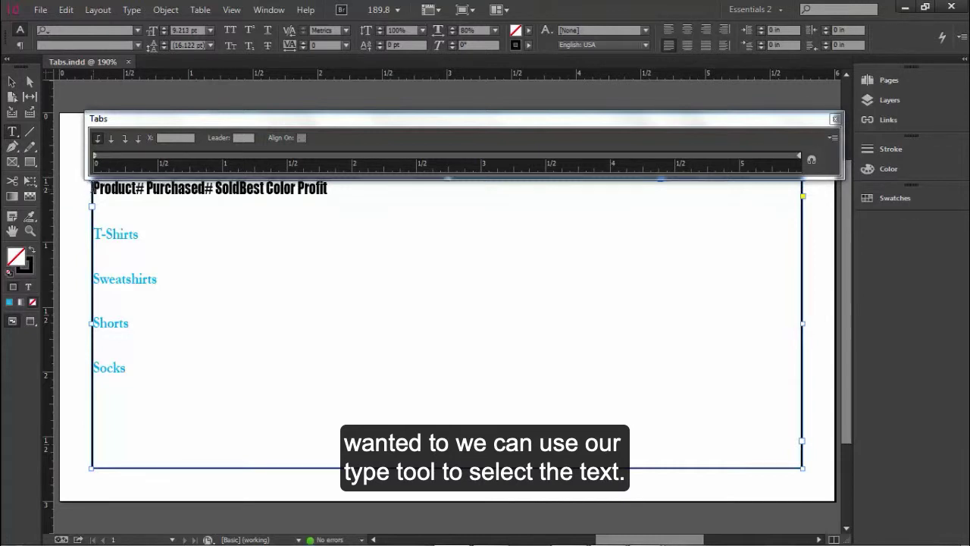
left_click(136, 191)
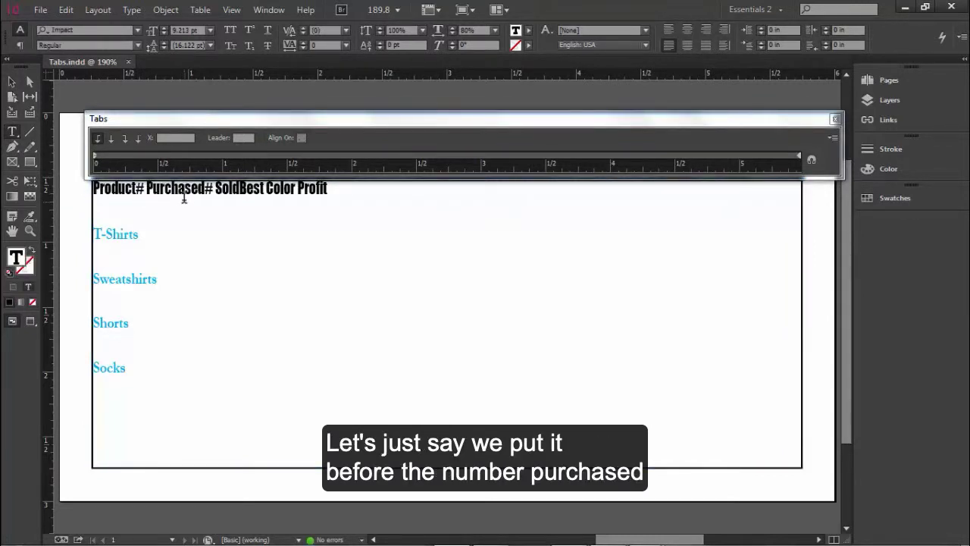
left_click(223, 157)
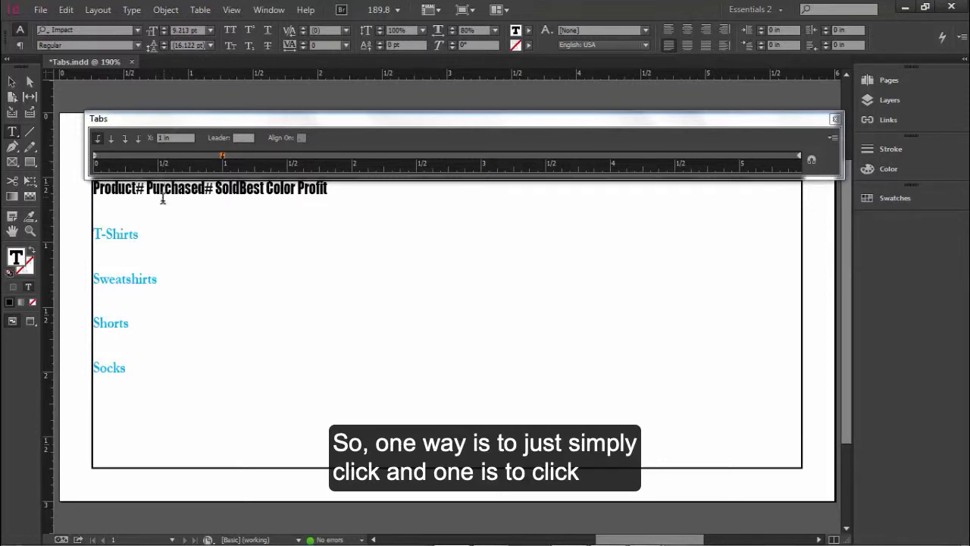
left_click(353, 157)
Set the 2 in tab stop to 3 in as a decimal tab, and add further stops at 2 in and about 4 in
left_click(169, 138)
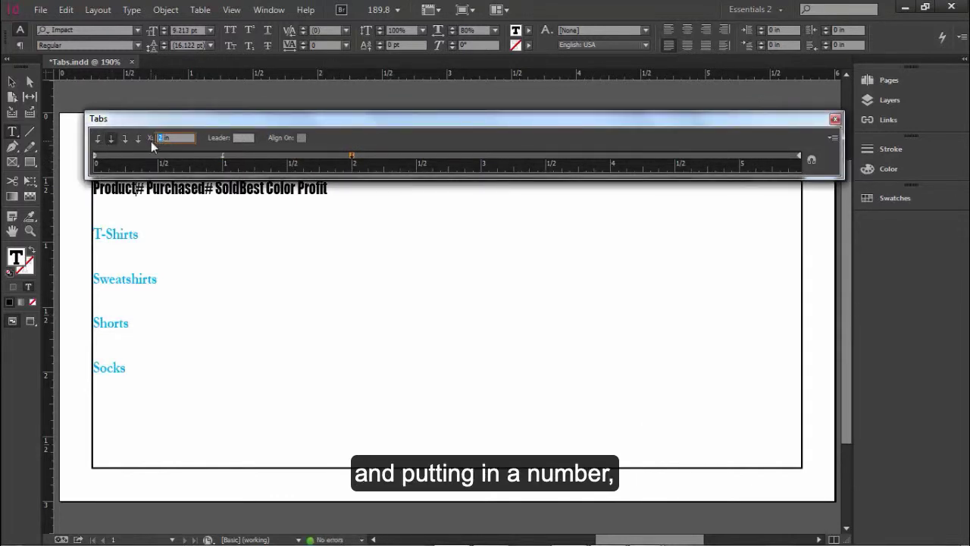
key("Tab")
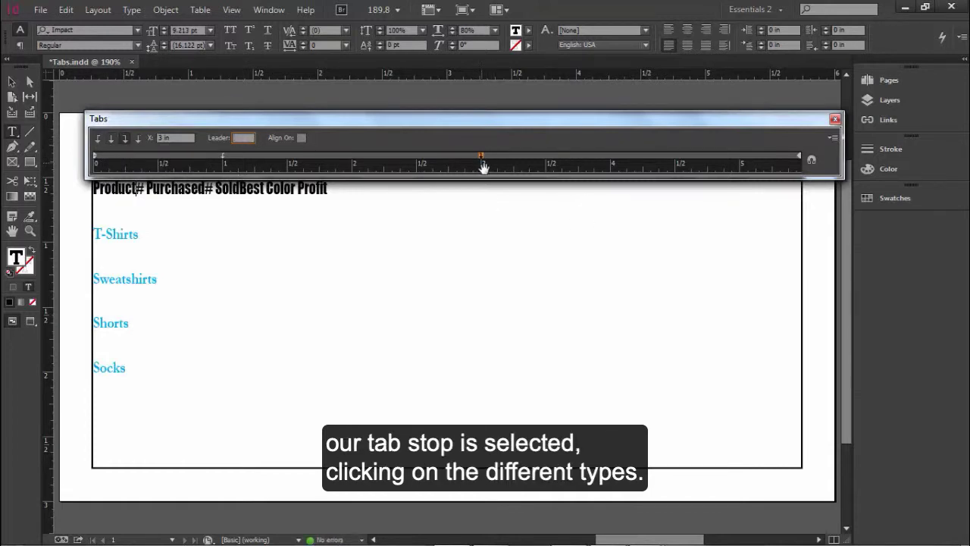
left_click(135, 141)
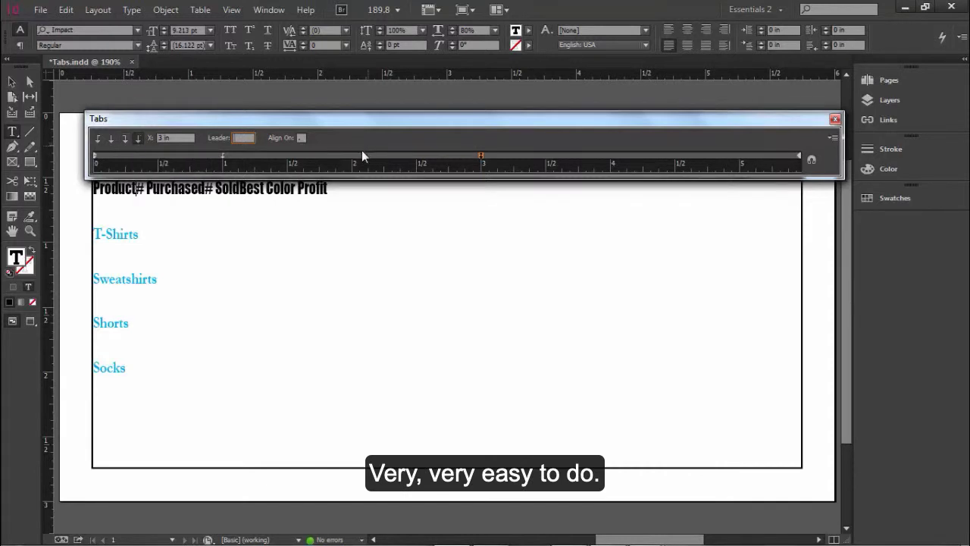
left_click_drag(351, 156, 351, 156)
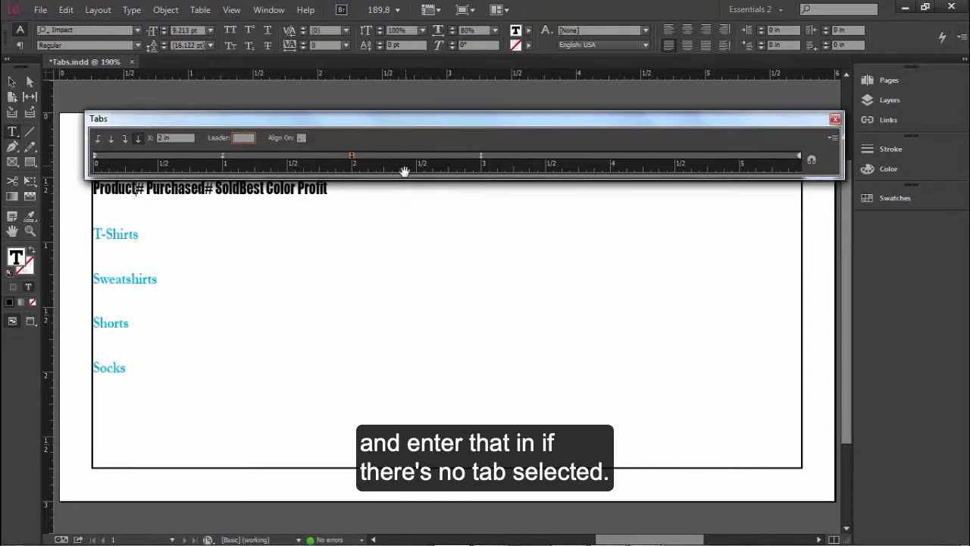
left_click(610, 157)
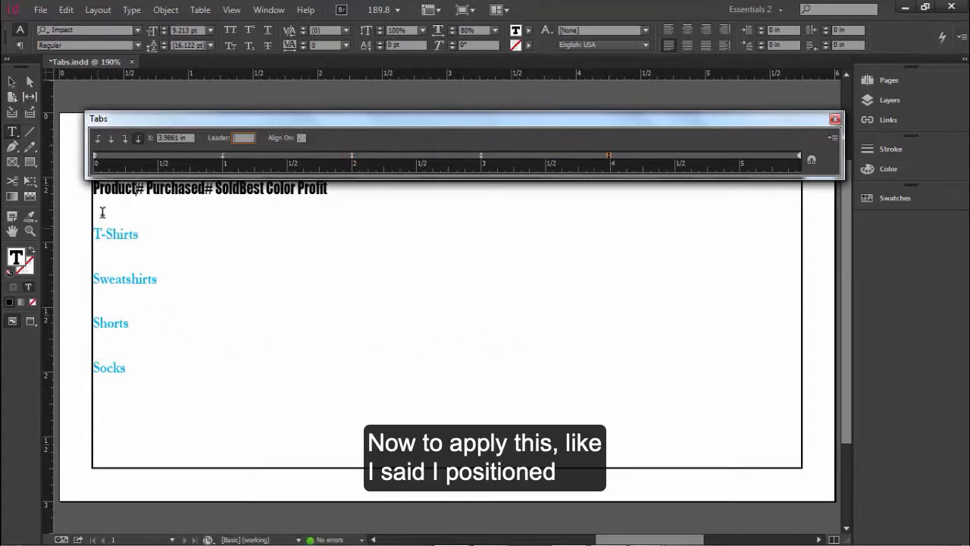
Insert tab characters before # Purchased and # Sold in the column heading line
left_click(135, 189)
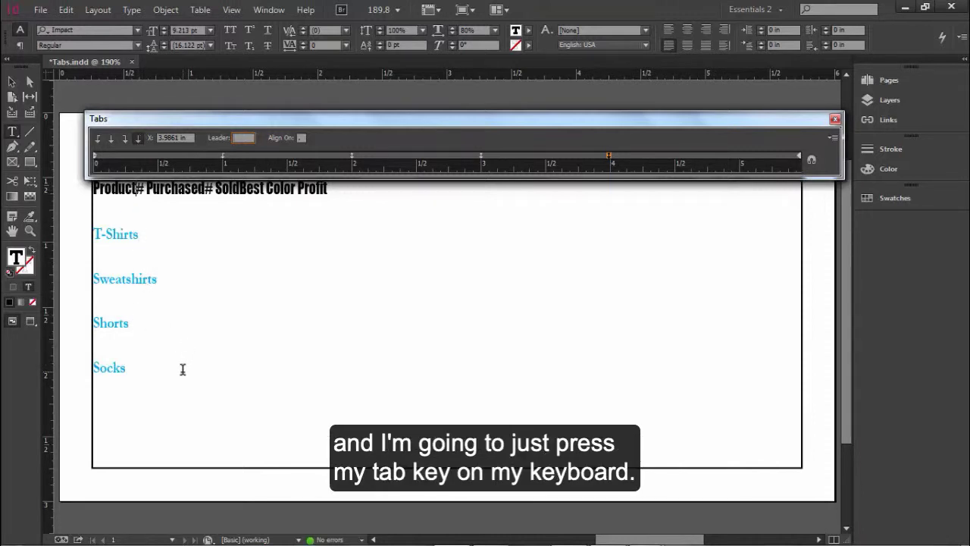
key("Tab")
left_click(136, 189)
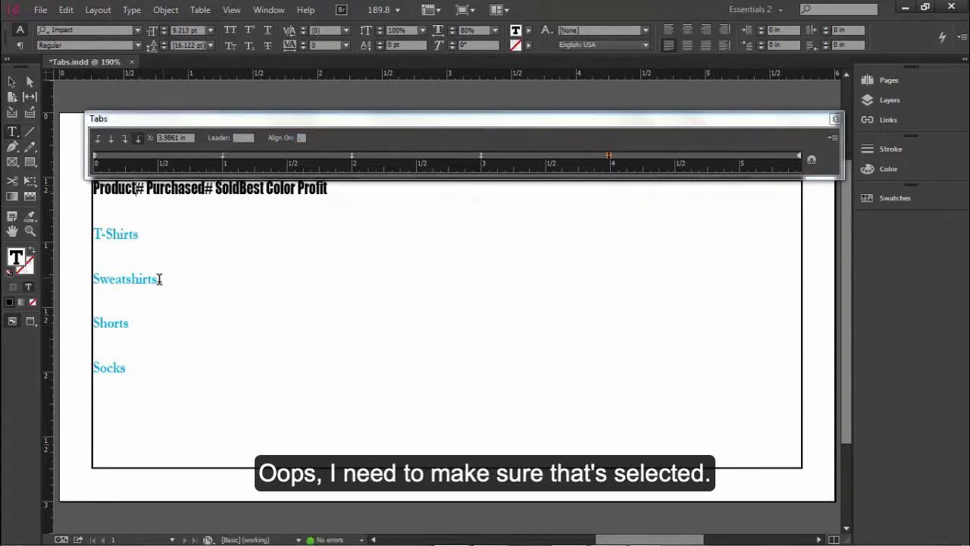
key("Tab")
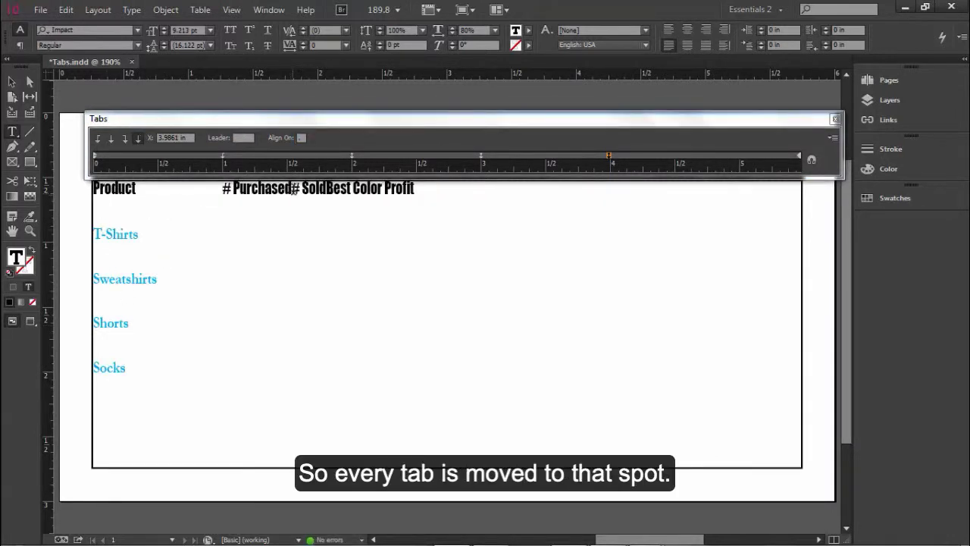
left_click(292, 188)
key("Tab")
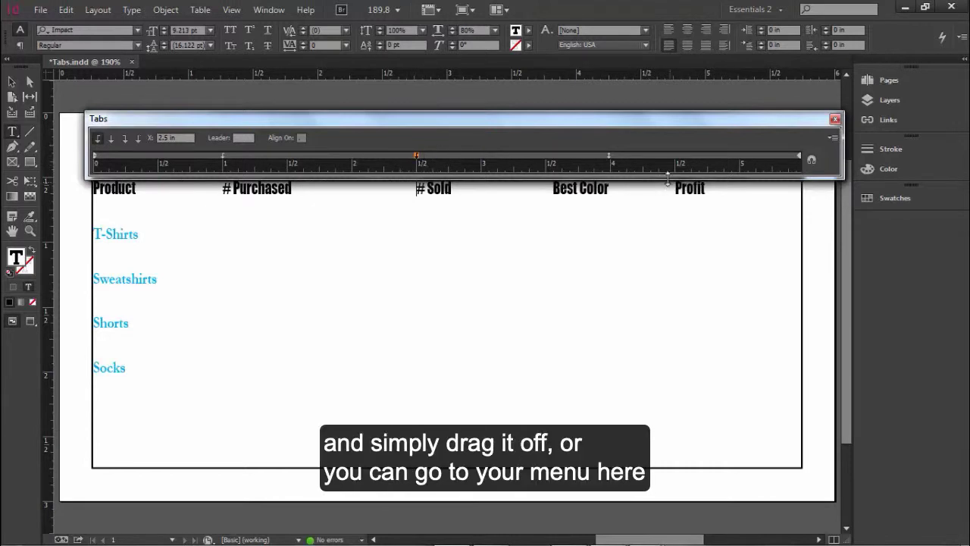
Remove the tab stop near 4 in from the ruler and clear all remaining tab stops
left_click_drag(608, 158, 606, 126)
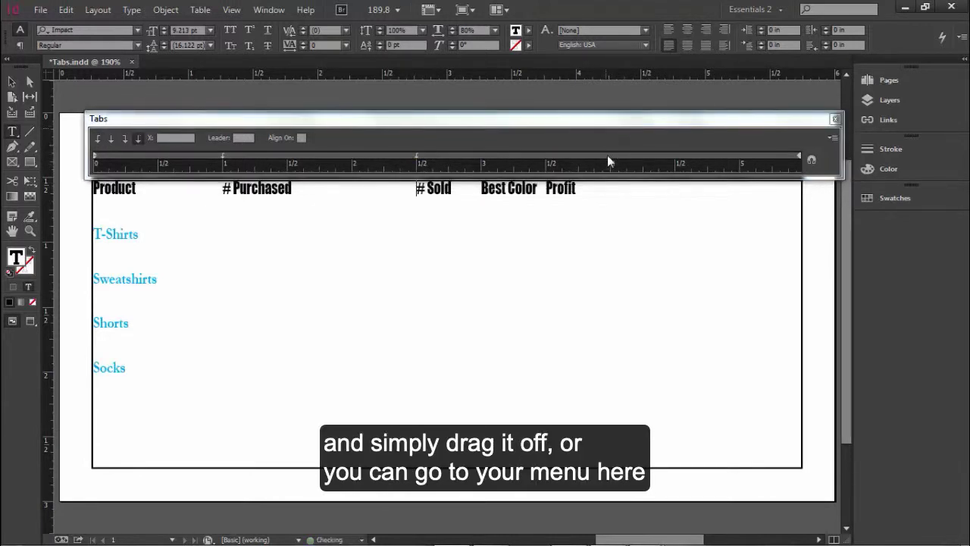
left_click(833, 138)
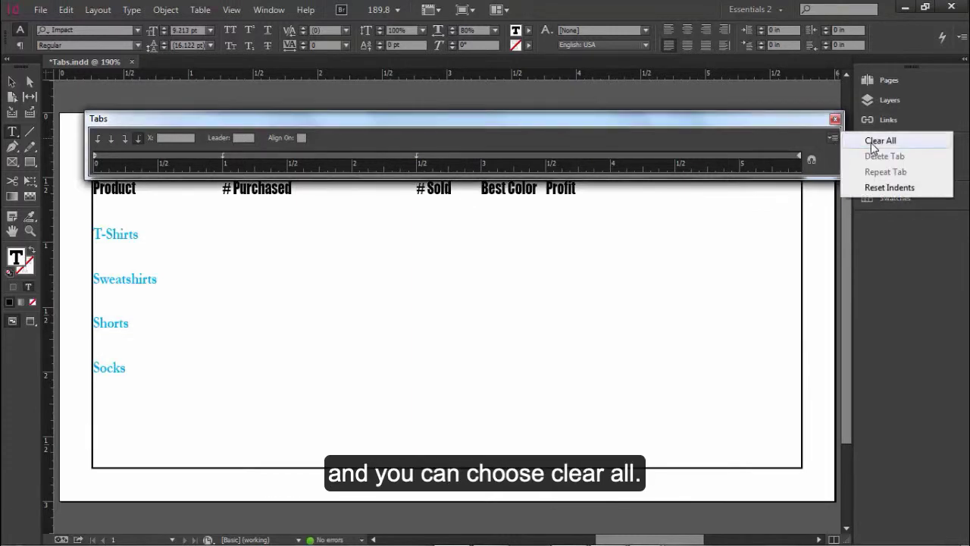
left_click(873, 142)
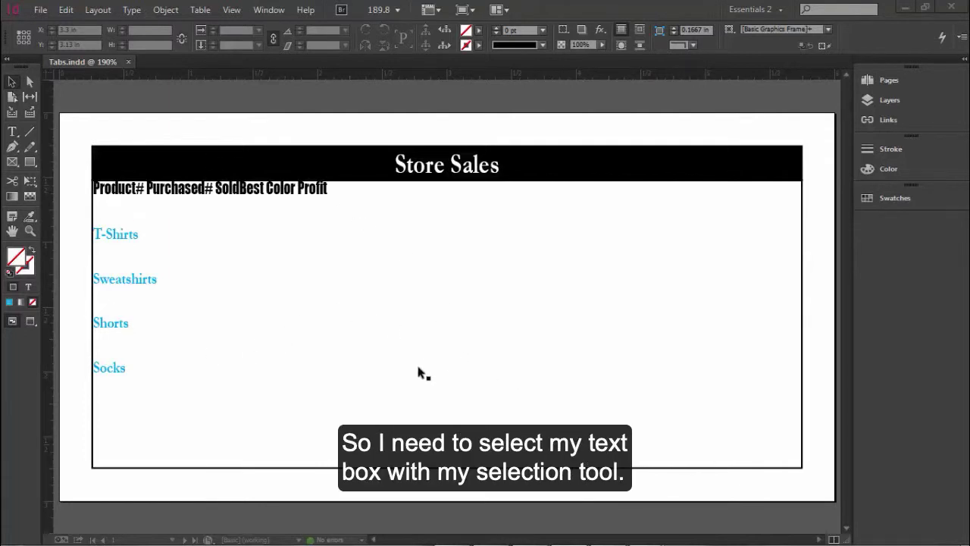
Select the product text frame again and show the Tabs ruler snapped directly above it
left_click(292, 364)
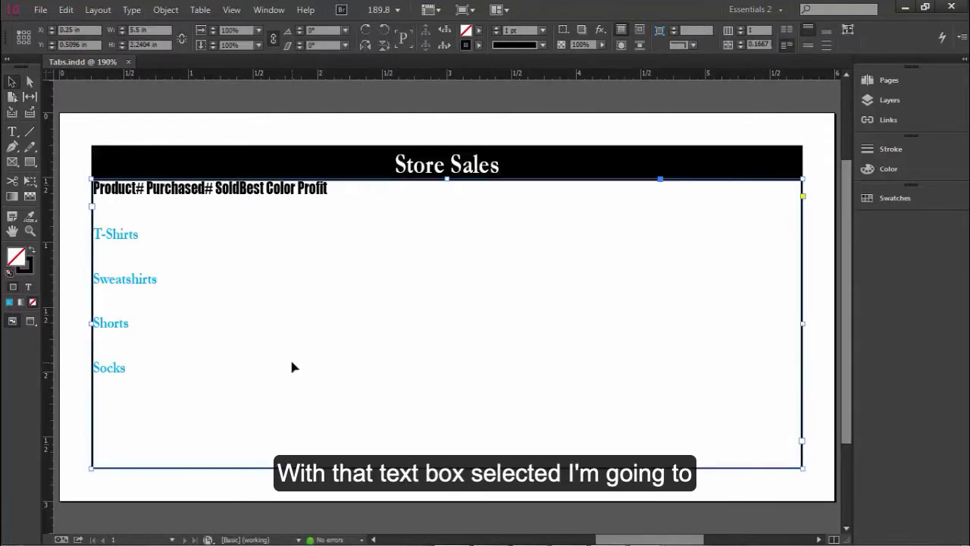
left_click(133, 10)
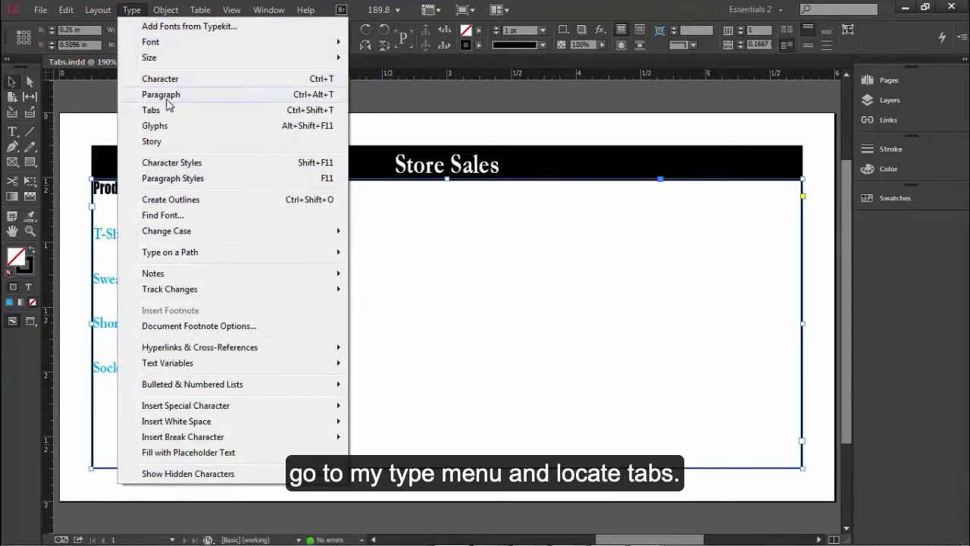
left_click(258, 110)
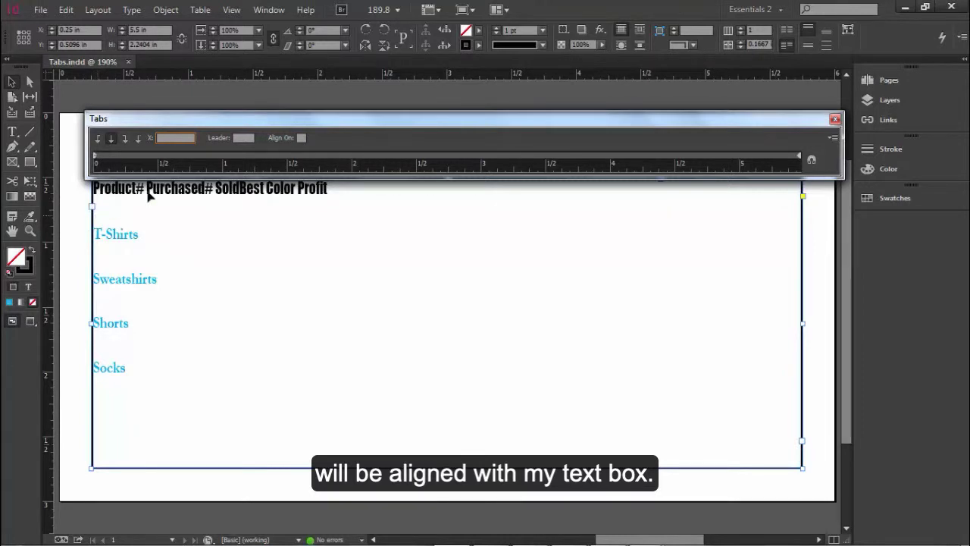
left_click_drag(361, 123, 391, 101)
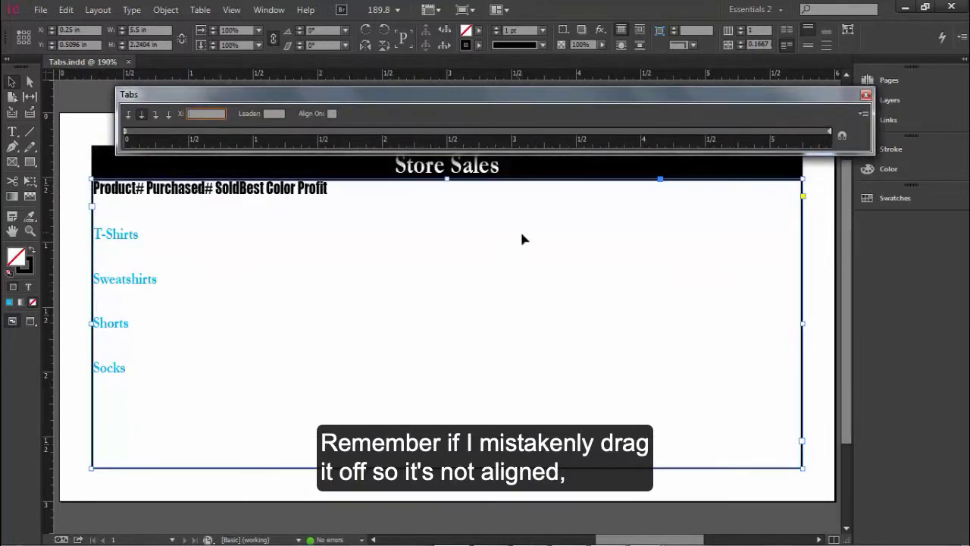
left_click(840, 140)
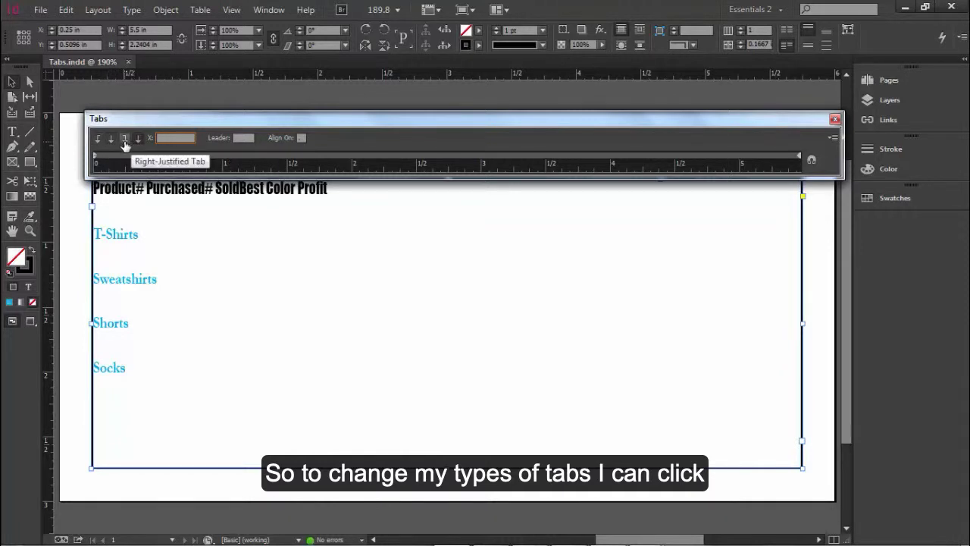
Add left-justified tab stops to the text frame at 1 in, 2 in, 3 in and 4 in
left_click(223, 156)
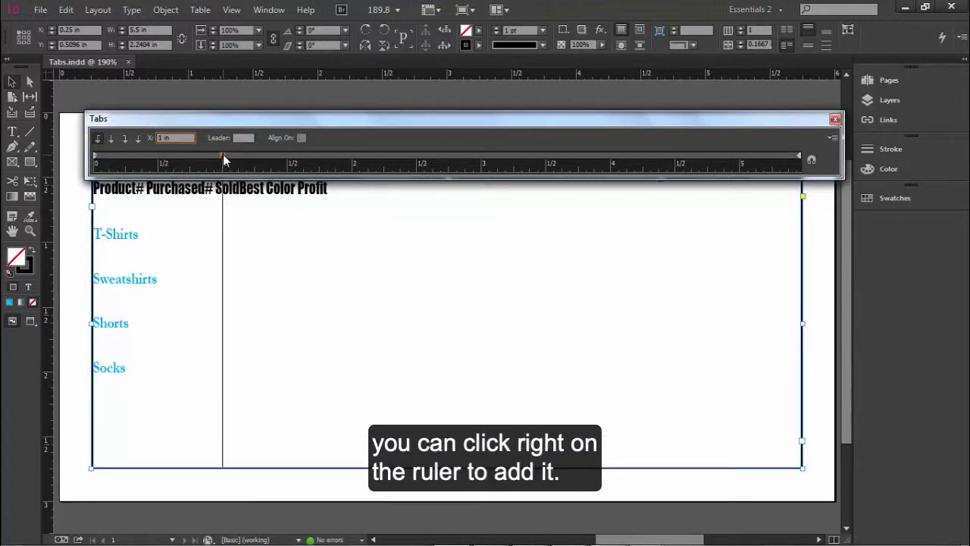
left_click(350, 155)
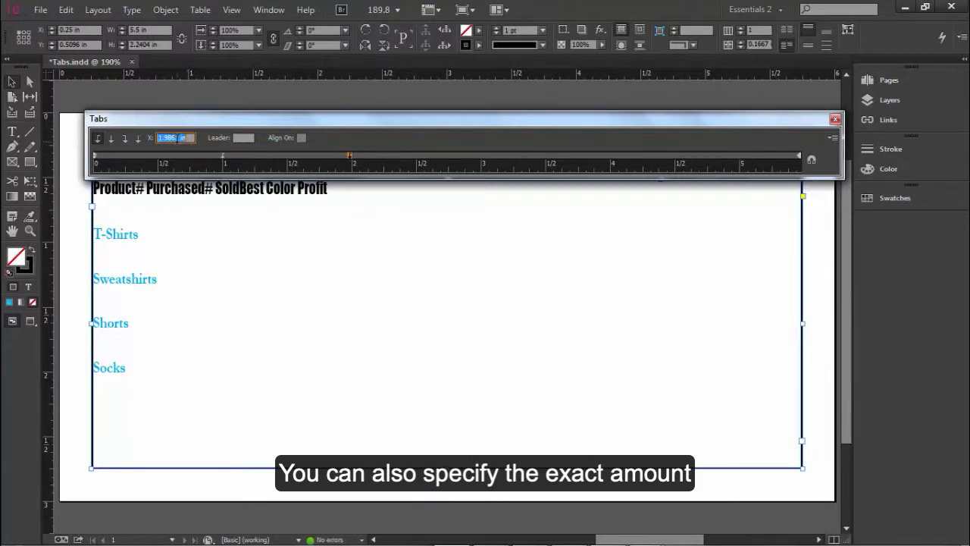
type("2")
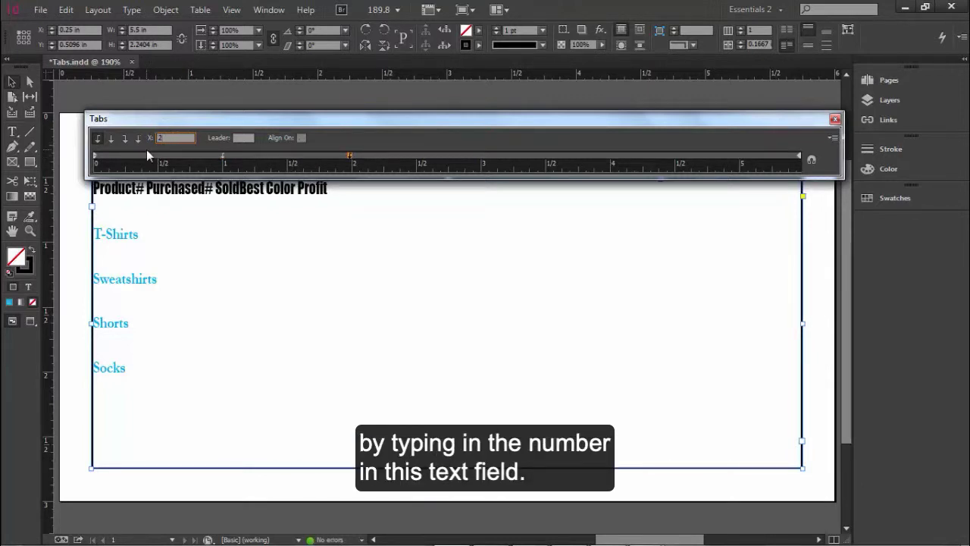
key("Tab")
left_click(481, 157)
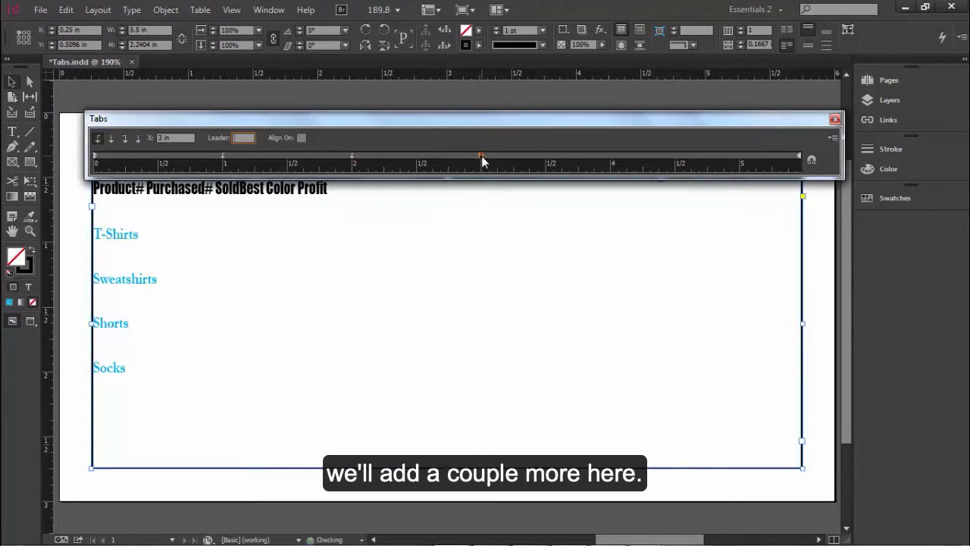
left_click(610, 161)
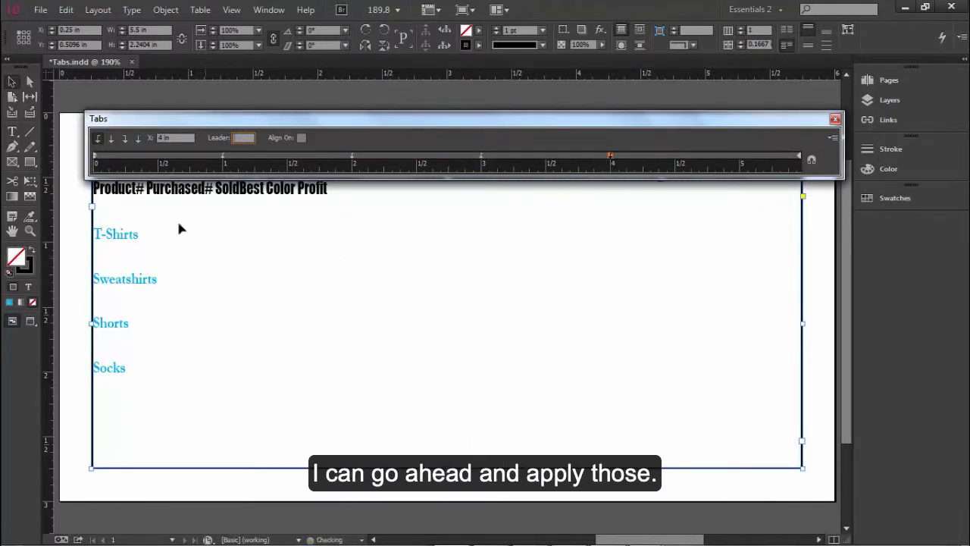
Insert a tab character between Product and # Purchased in the column heading line
left_click(11, 135)
left_click(138, 194)
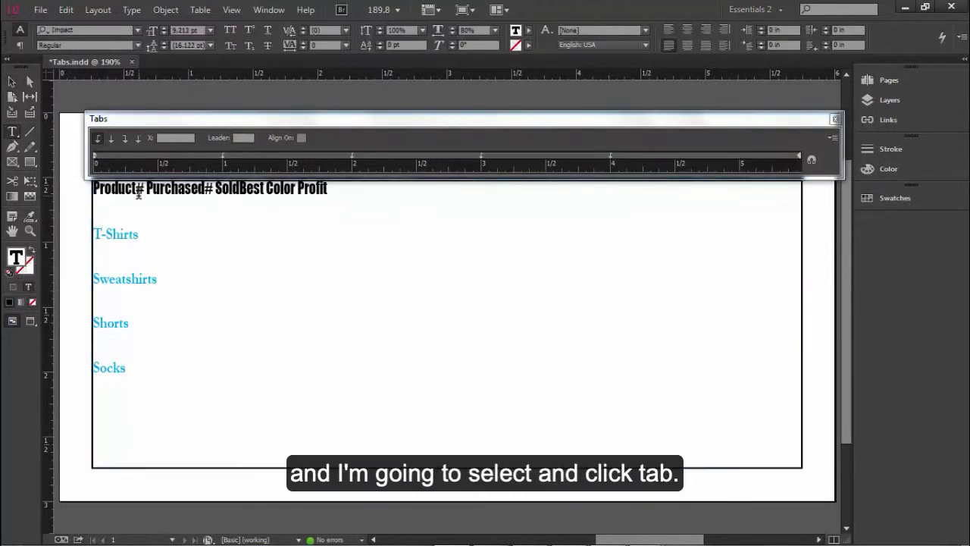
key("Tab")
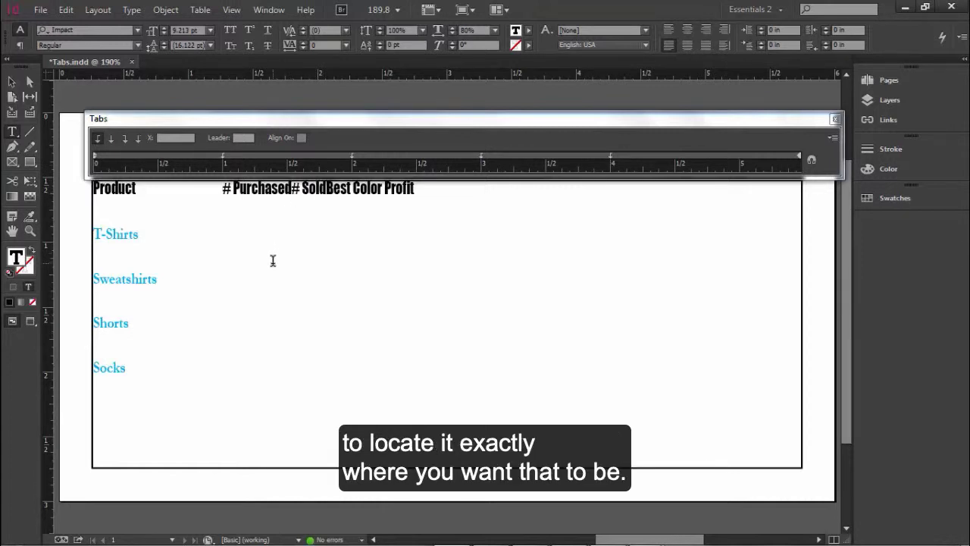
Insert tab characters before # Sold, Best Color and Profit in the column heading line
key("Tab")
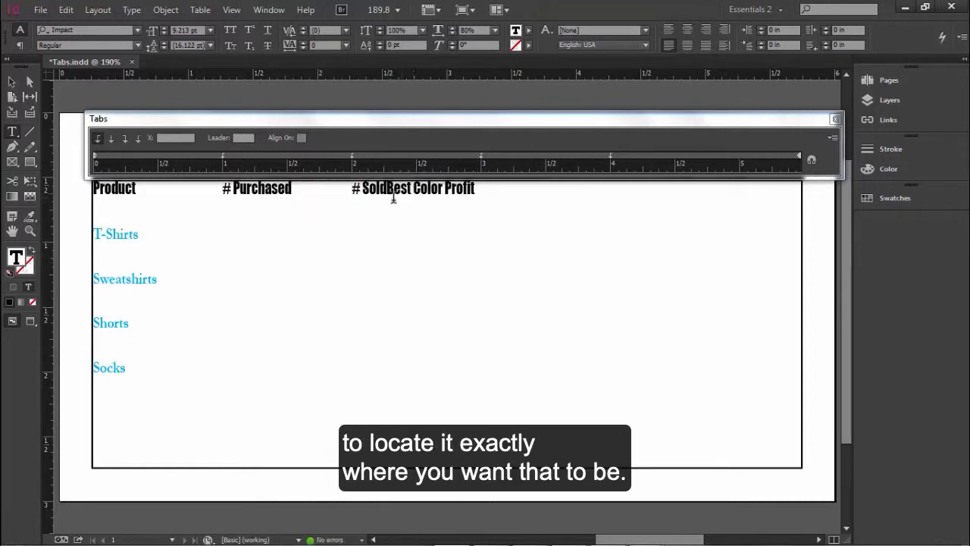
left_click(387, 191)
key("Tab")
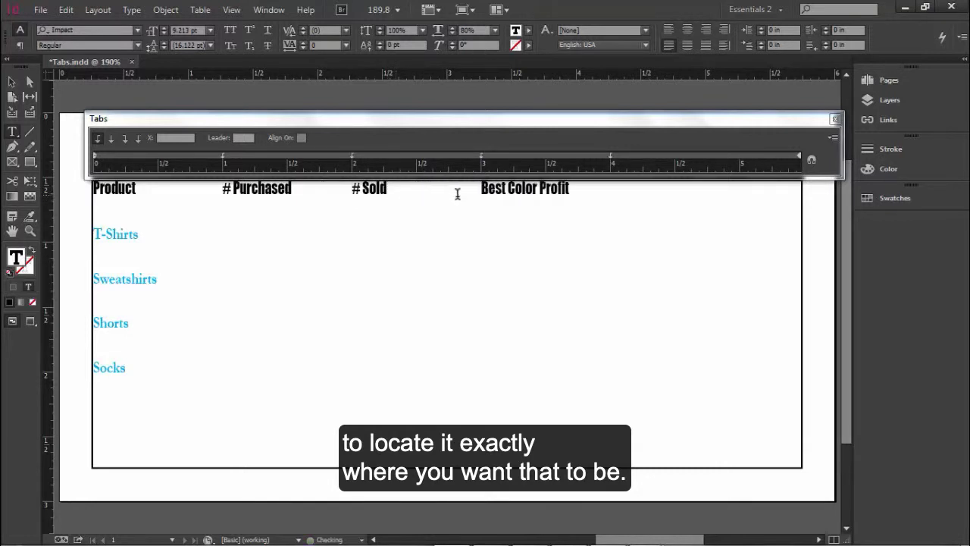
left_click(538, 189)
key("Tab")
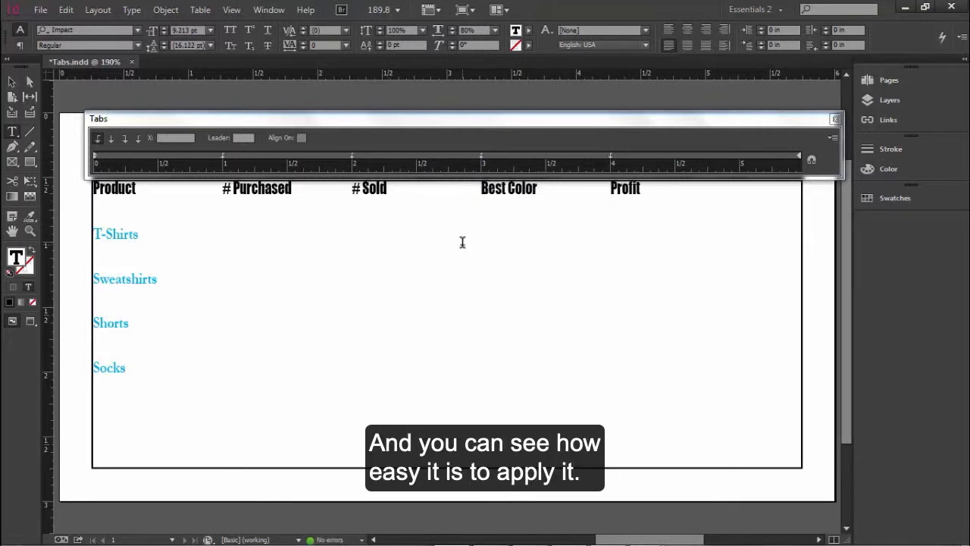
Make the heading line's tab stops at 1 in, 2 in and 3 in center-justified
left_click(222, 157)
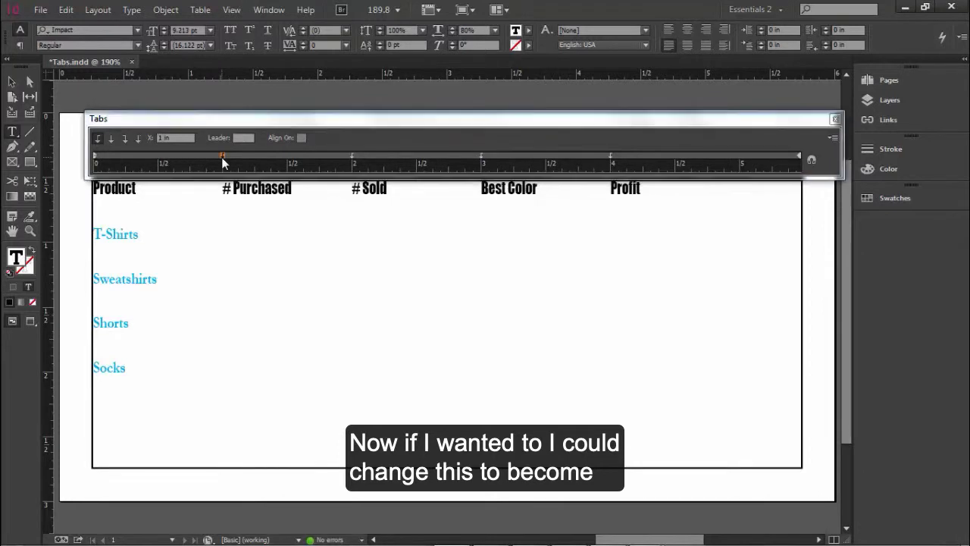
left_click(111, 138)
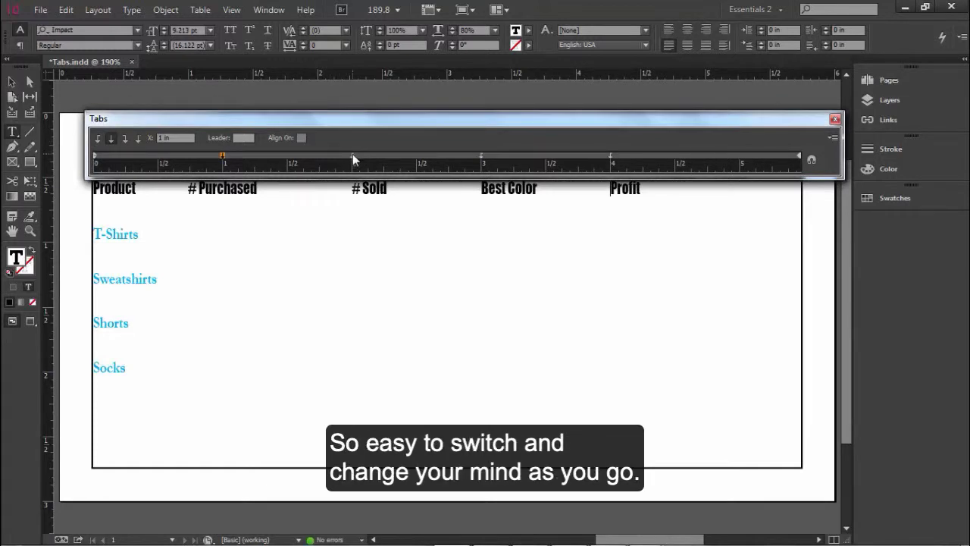
left_click(352, 155)
left_click(111, 138)
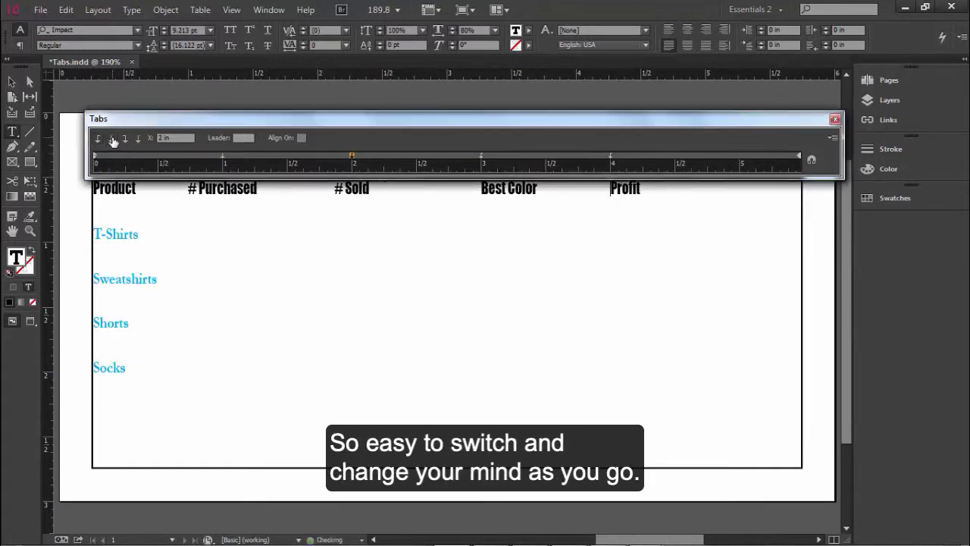
left_click(482, 156)
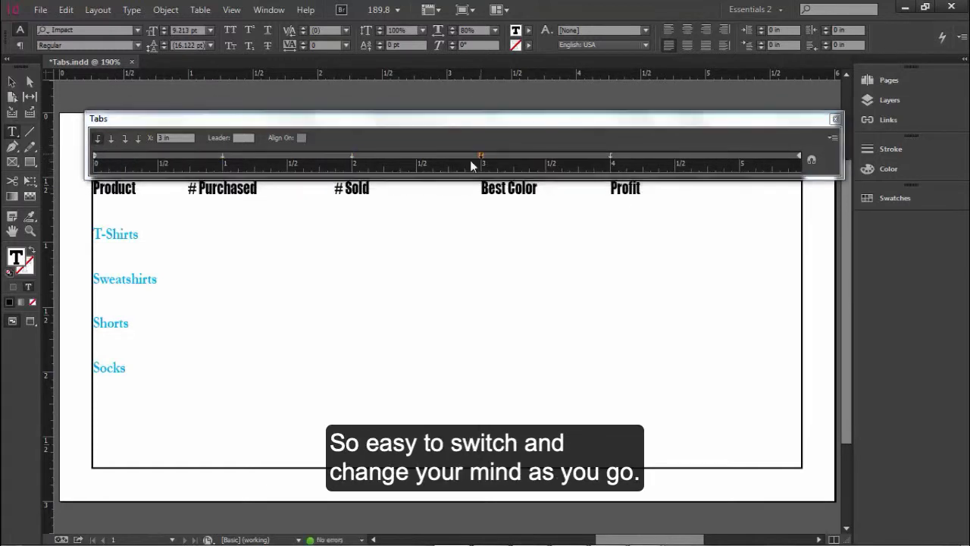
left_click(111, 139)
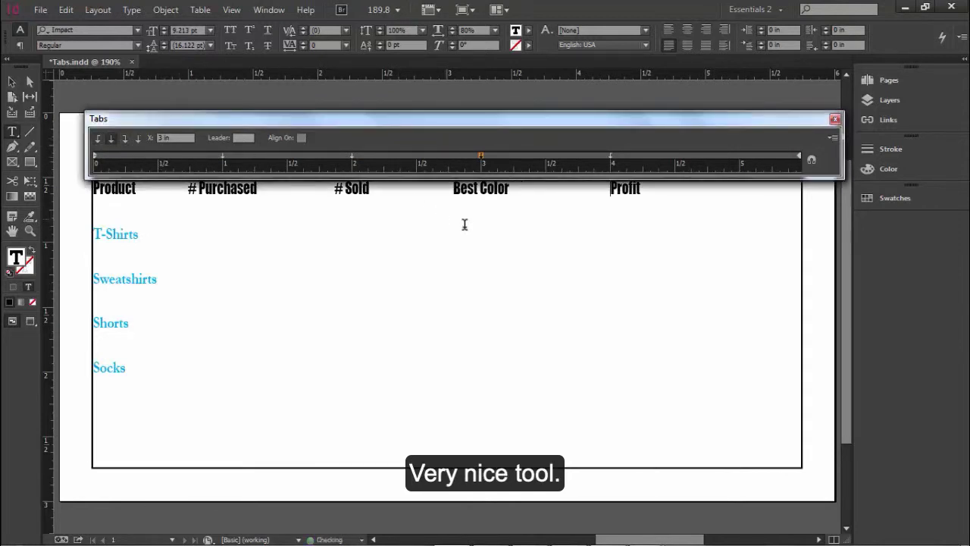
Change the heading line's 4 in tab stop to align to a decimal
left_click(610, 157)
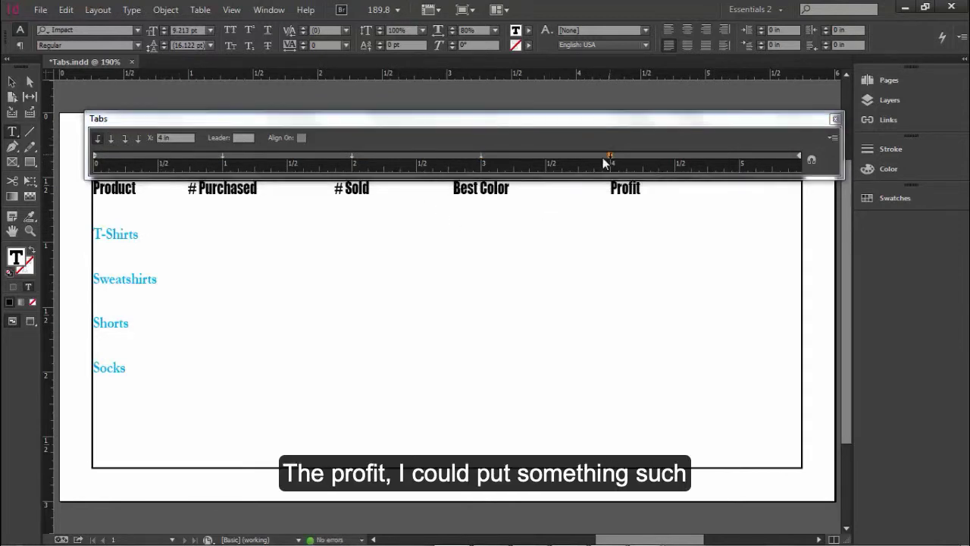
left_click(139, 140)
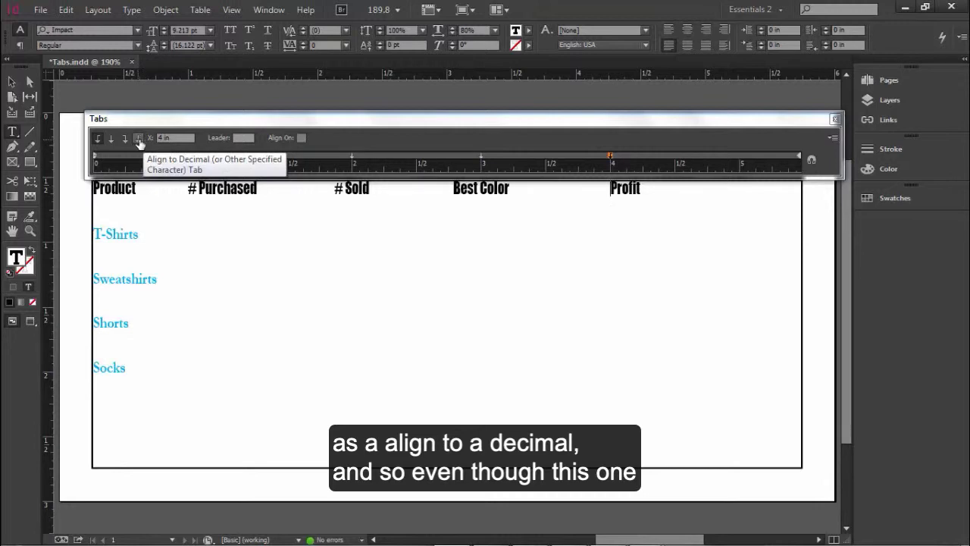
left_click(139, 141)
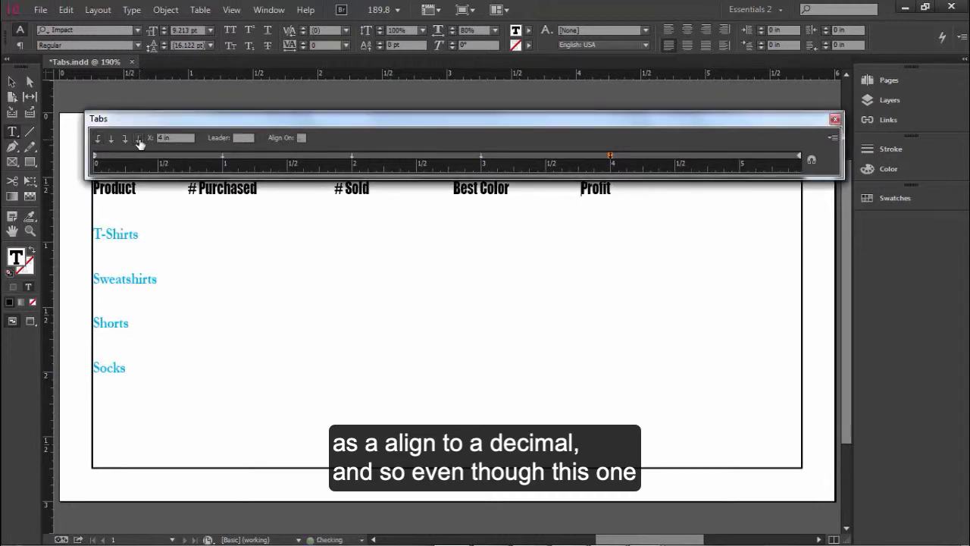
Fill in the T-Shirts row with the tab-separated values 50, 45, red and 67.00
left_click(162, 236)
key("Tab")
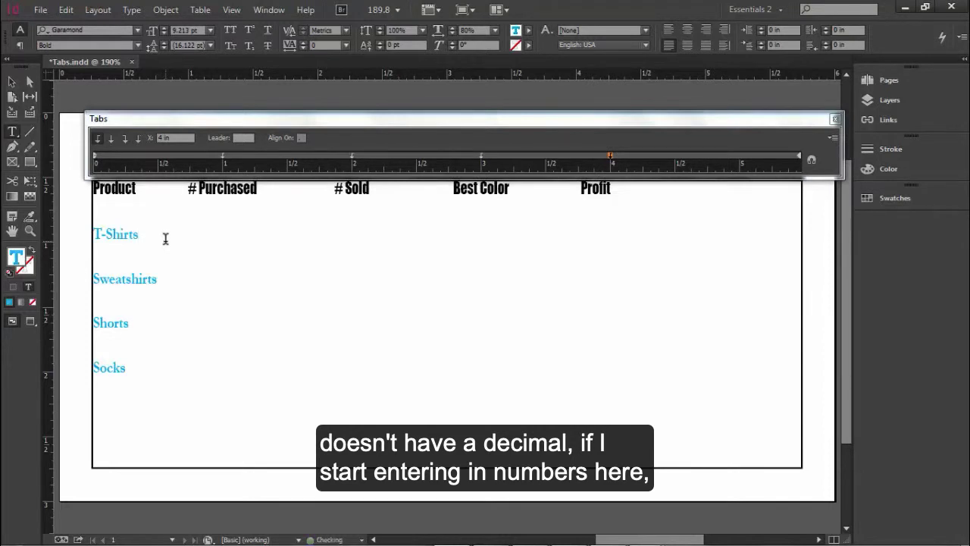
type("5")
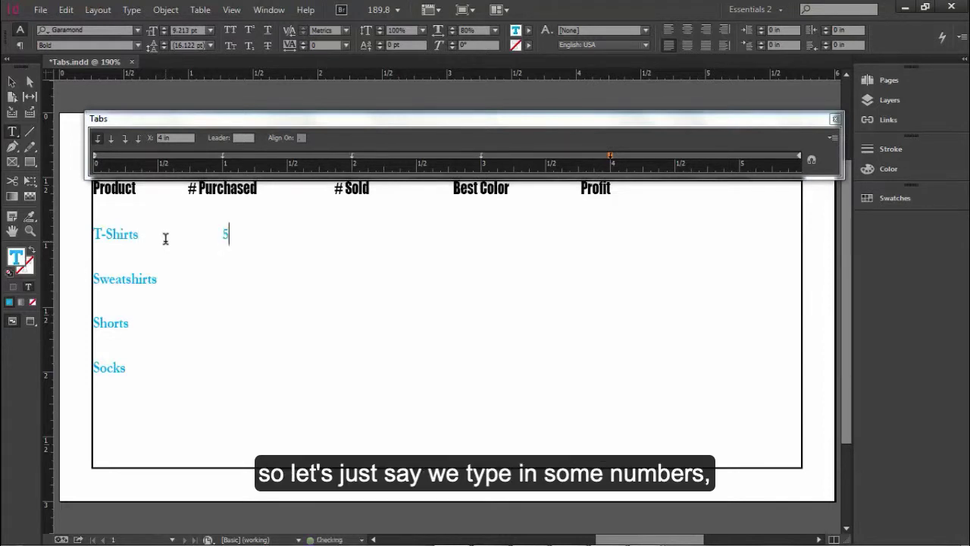
type("0")
key("Tab")
type("45")
key("Tab")
type("red")
key("Tab")
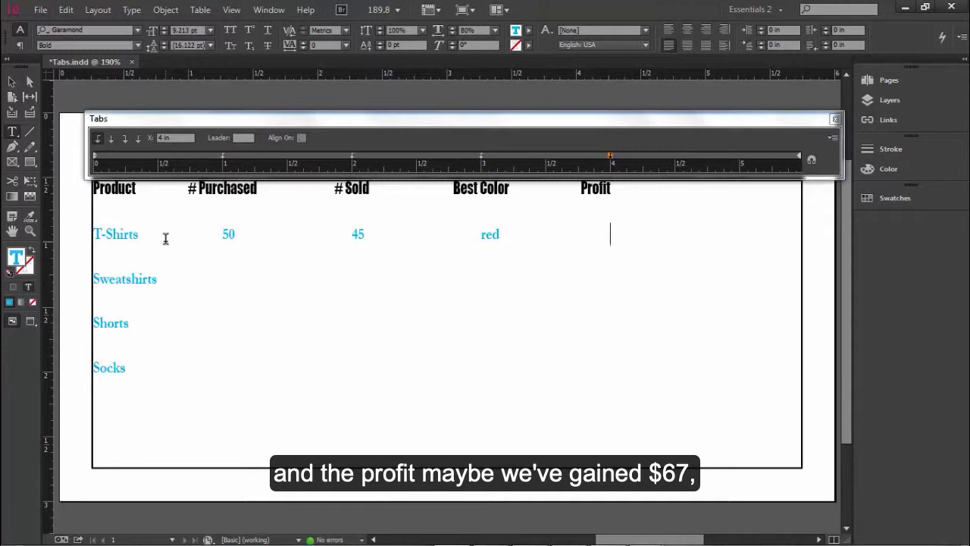
type("67.00")
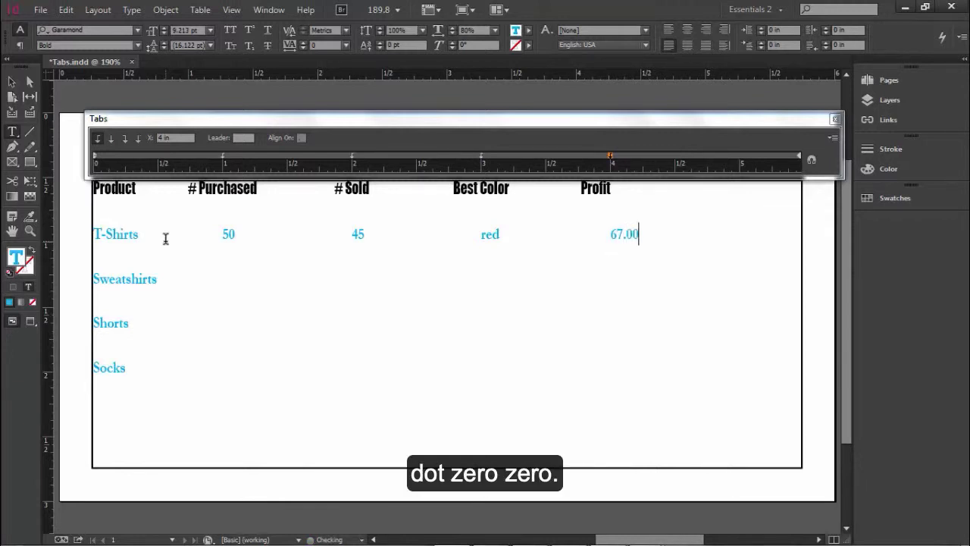
key("Tab")
Select 67.00 in the T-Shirts row and set its 4 in tab stop to decimal alignment
left_click_drag(610, 236, 641, 241)
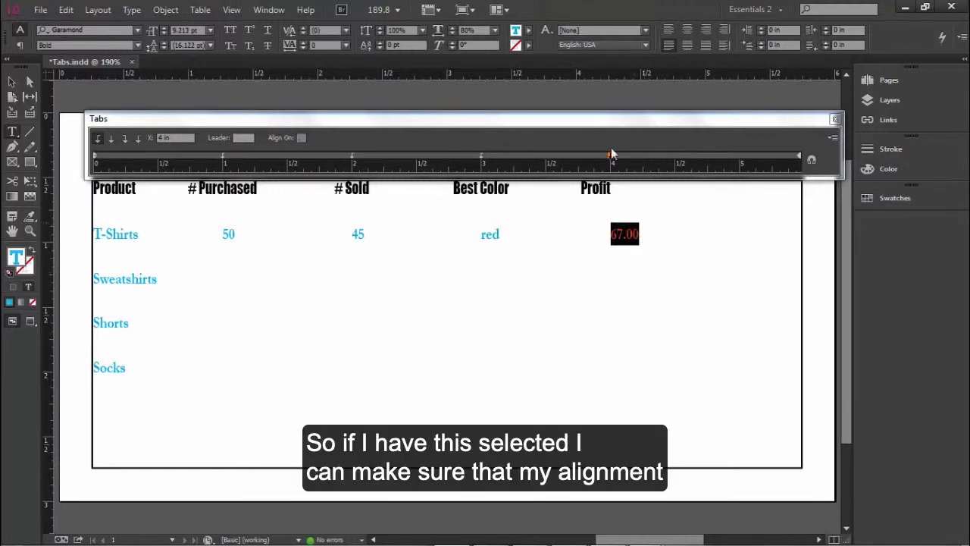
left_click(611, 156)
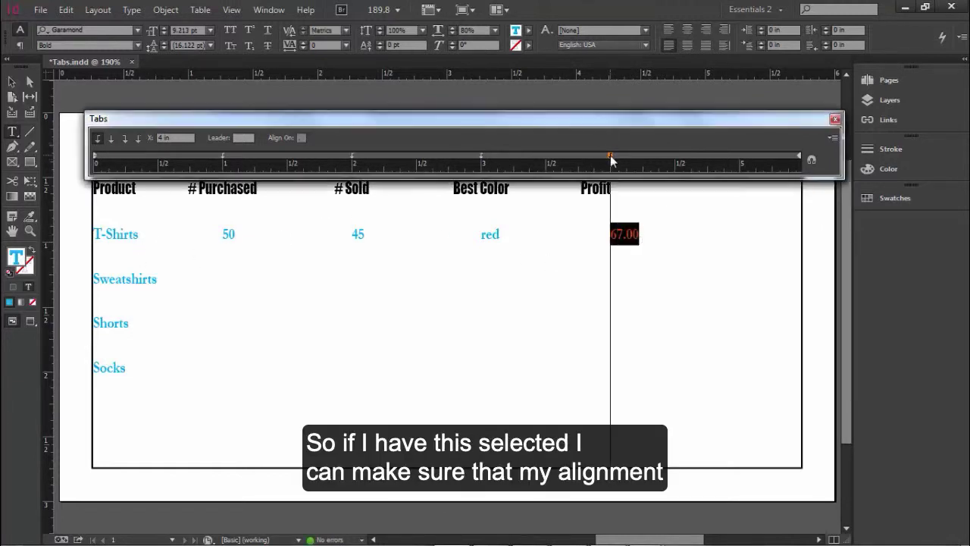
left_click(138, 139)
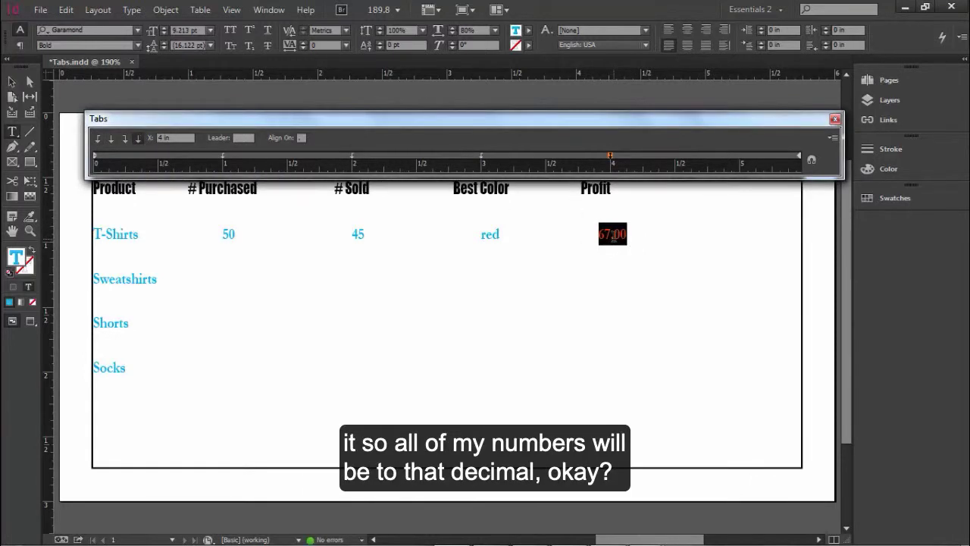
left_click(591, 188)
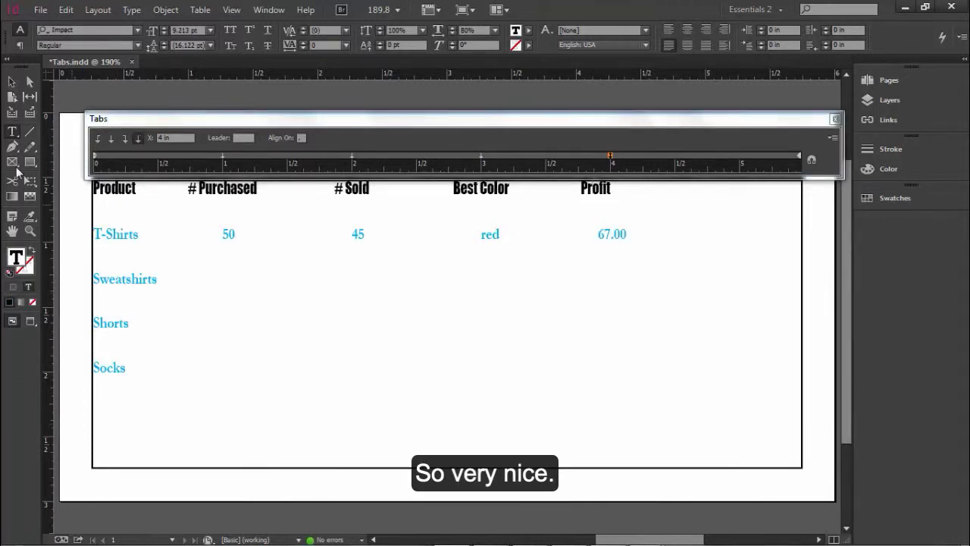
In the product table frame's Text Frame Options, link the inset spacing, turn on the preview and set all four insets to 0.125 in
left_click(11, 82)
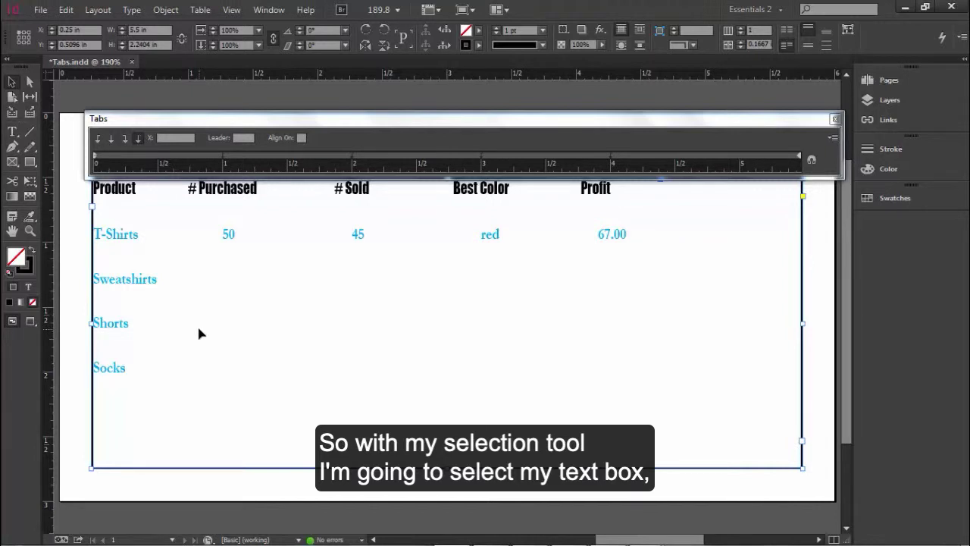
left_click(165, 10)
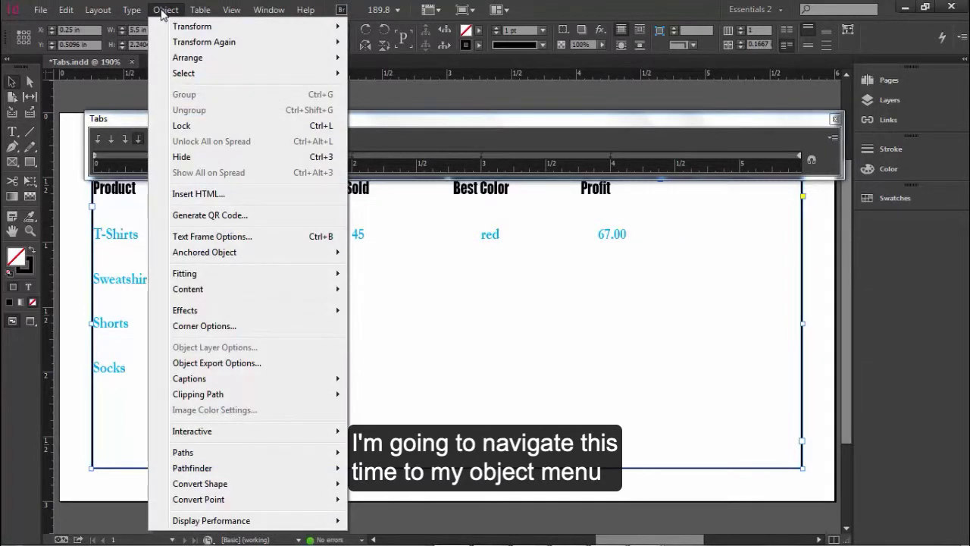
left_click(252, 239)
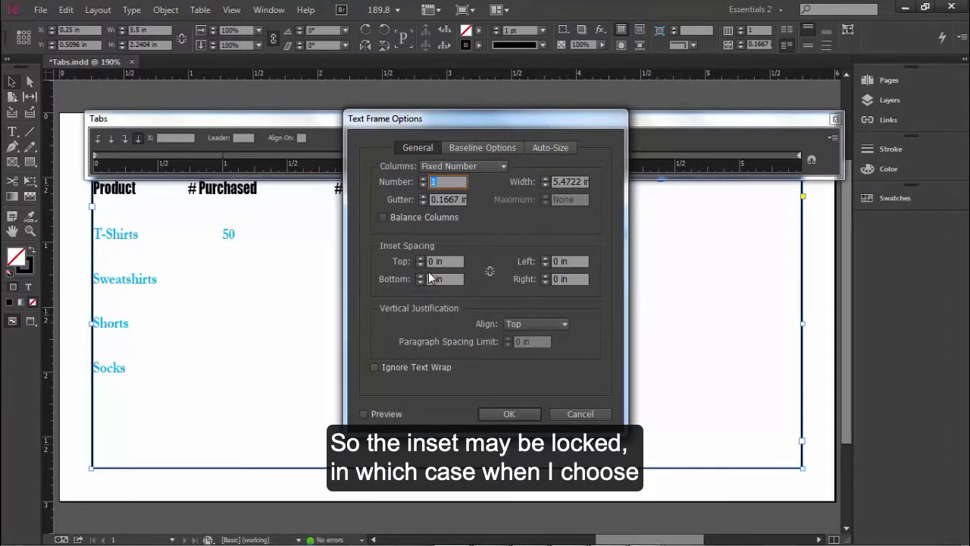
left_click(488, 272)
left_click_drag(436, 120, 460, 147)
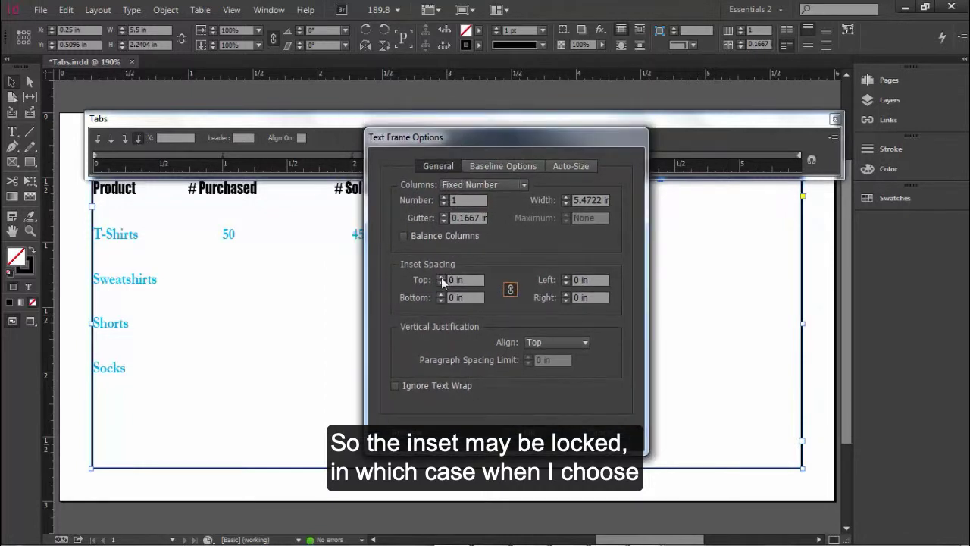
left_click(440, 278)
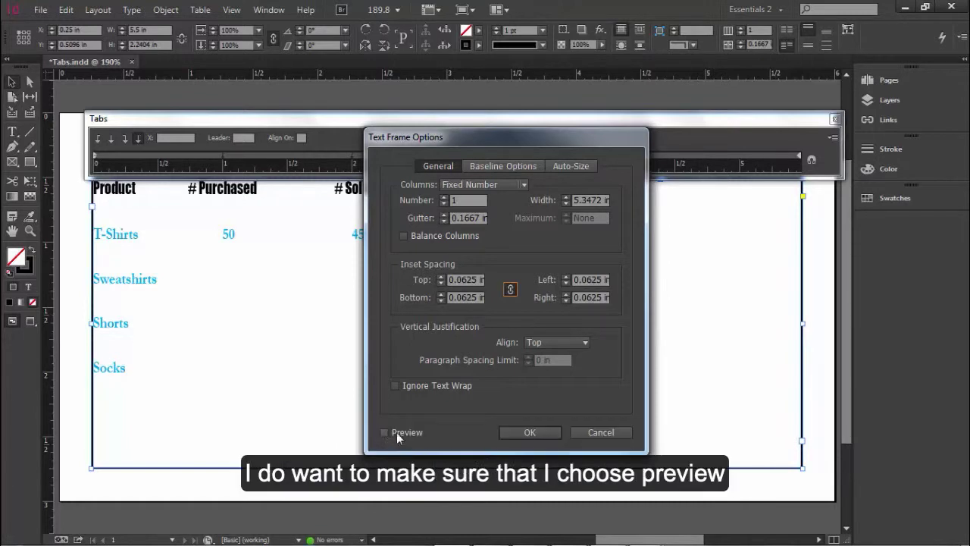
left_click(384, 431)
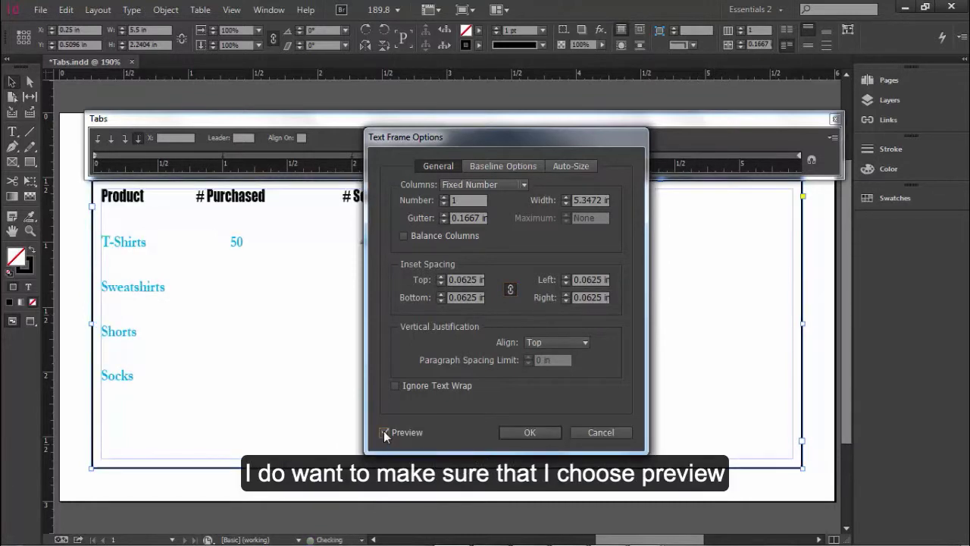
left_click(441, 278)
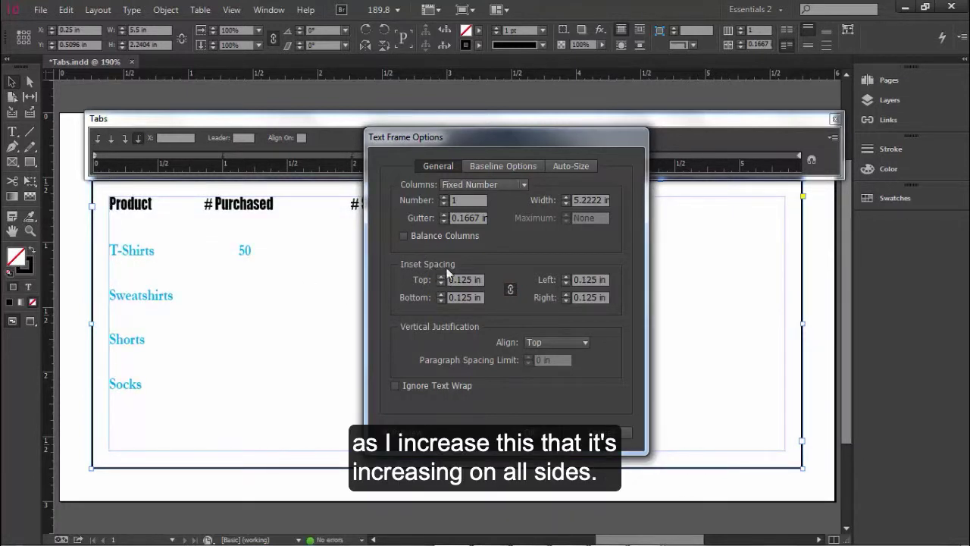
Unlink the inset values, set the left and right insets to 0.25 in and apply the text frame options
left_click(511, 288)
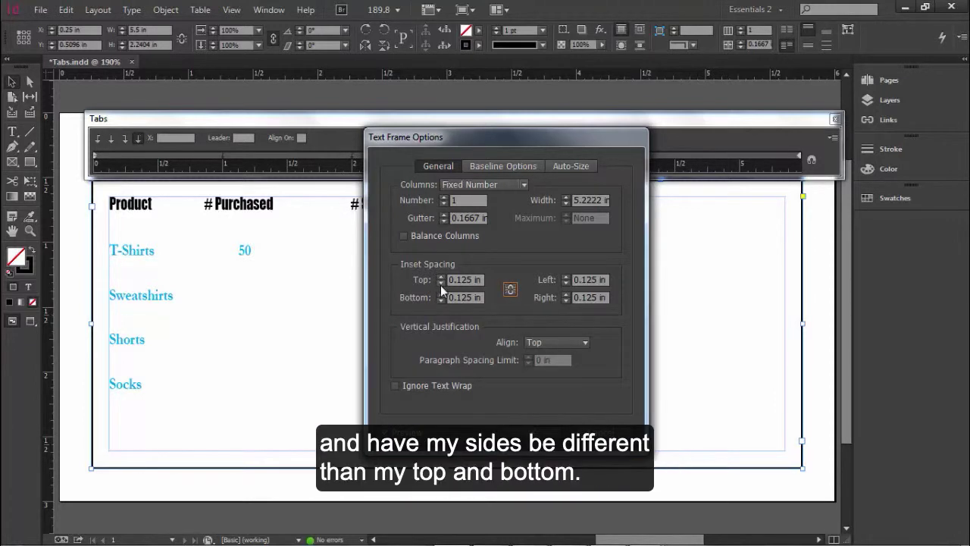
left_click(565, 276)
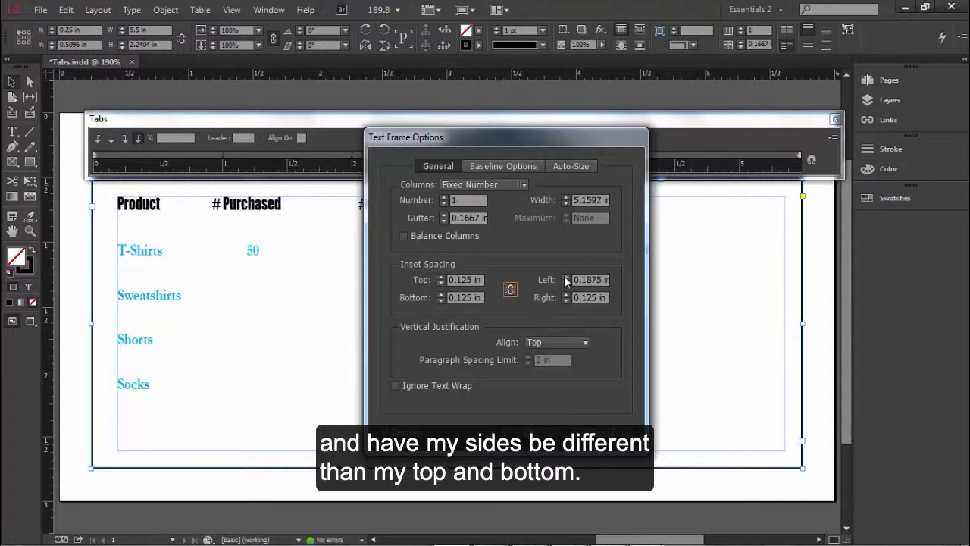
left_click(565, 277)
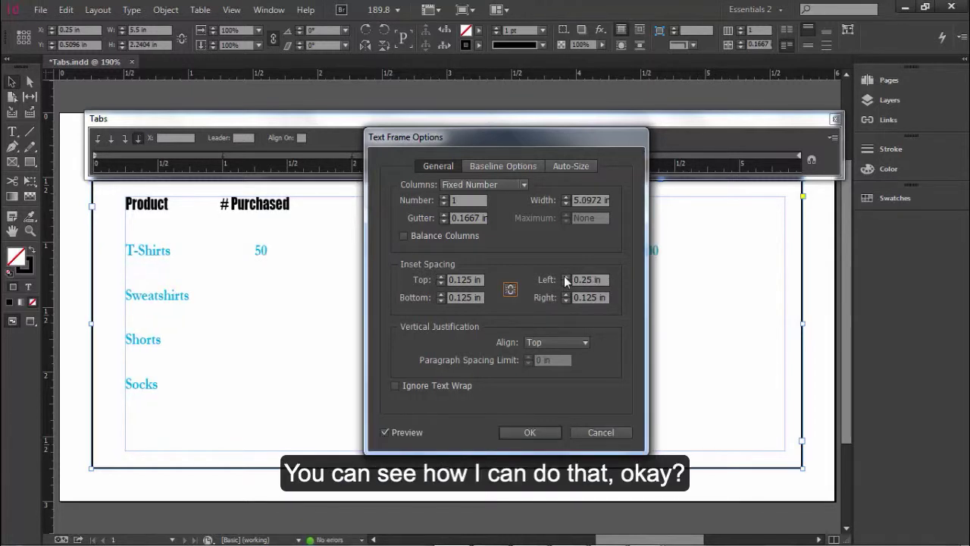
left_click(565, 294)
left_click(565, 294)
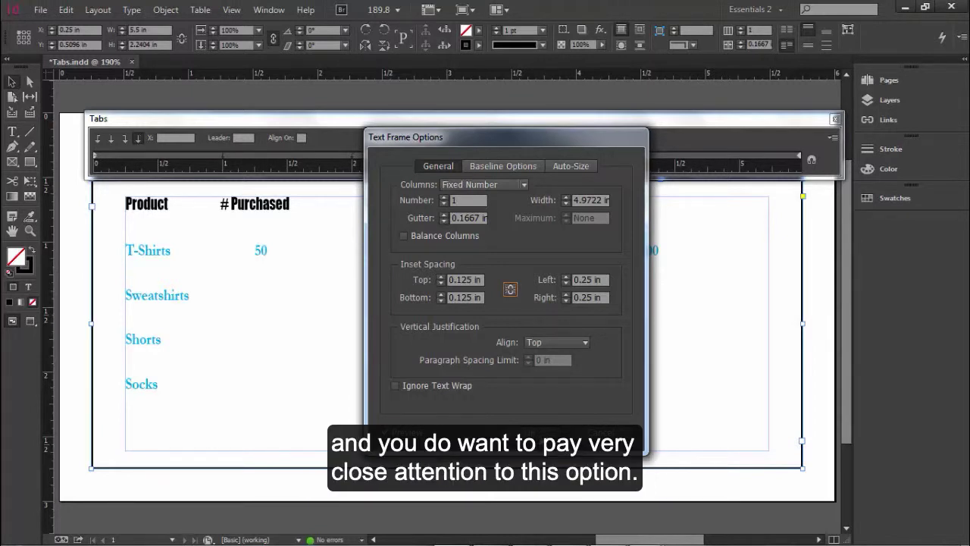
left_click(544, 431)
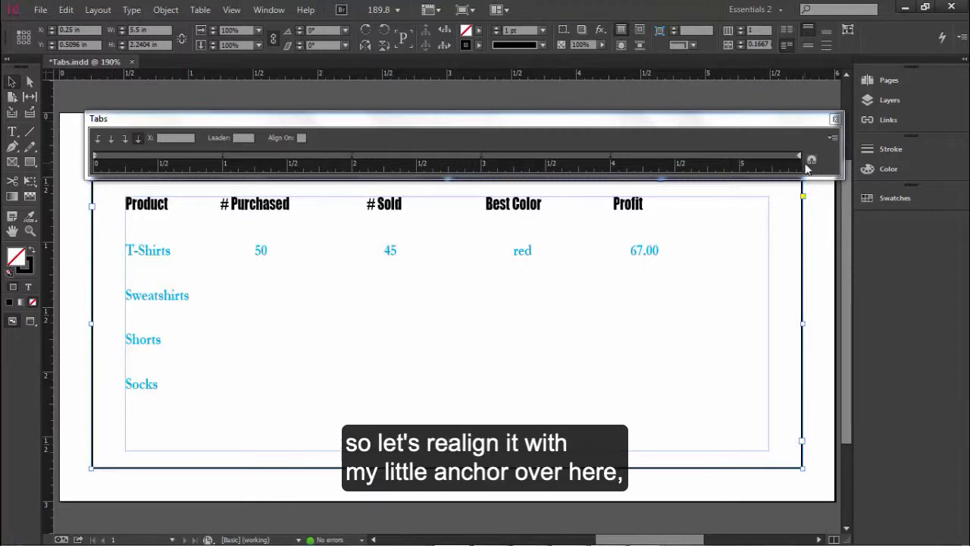
Realign the Tabs ruler above the inset text frame and make its 1 in tab stop center-justified
left_click(812, 163)
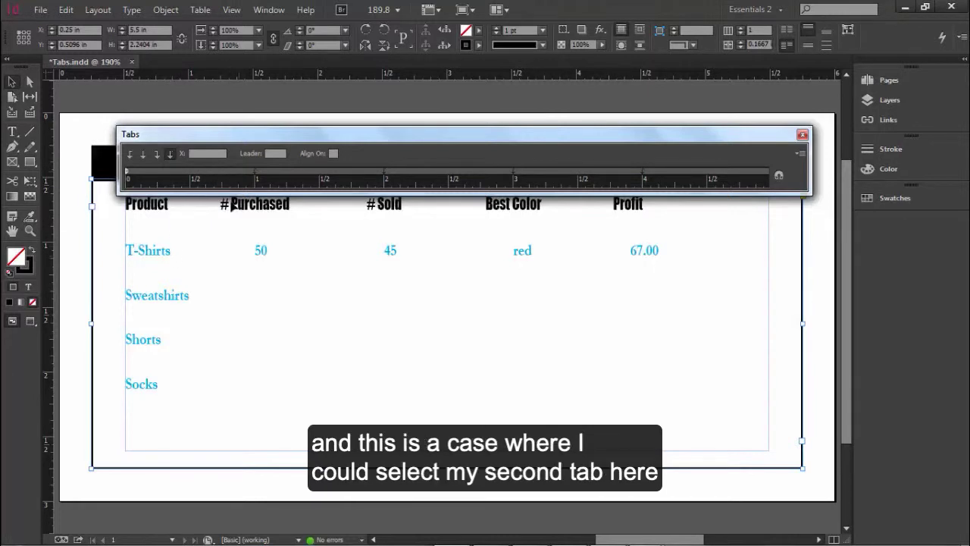
left_click(254, 172)
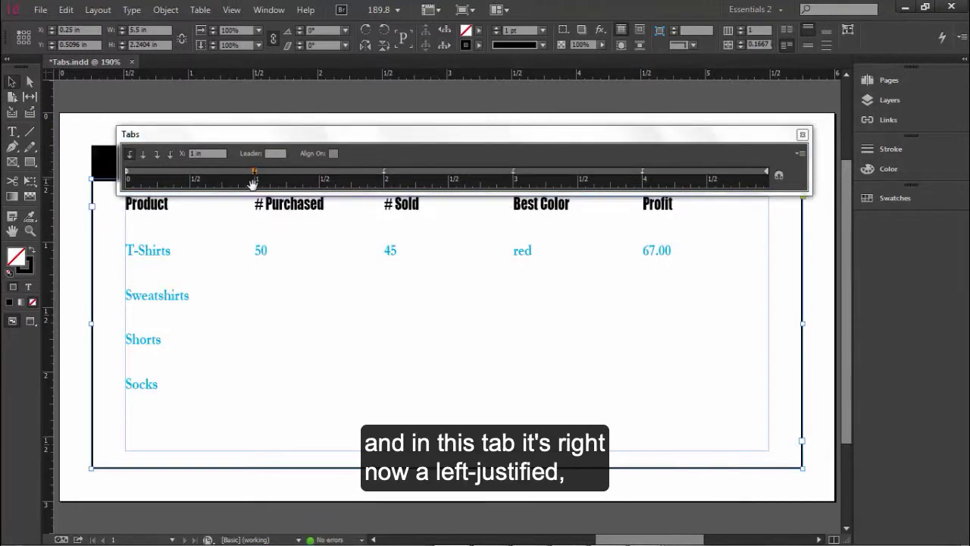
left_click(144, 157)
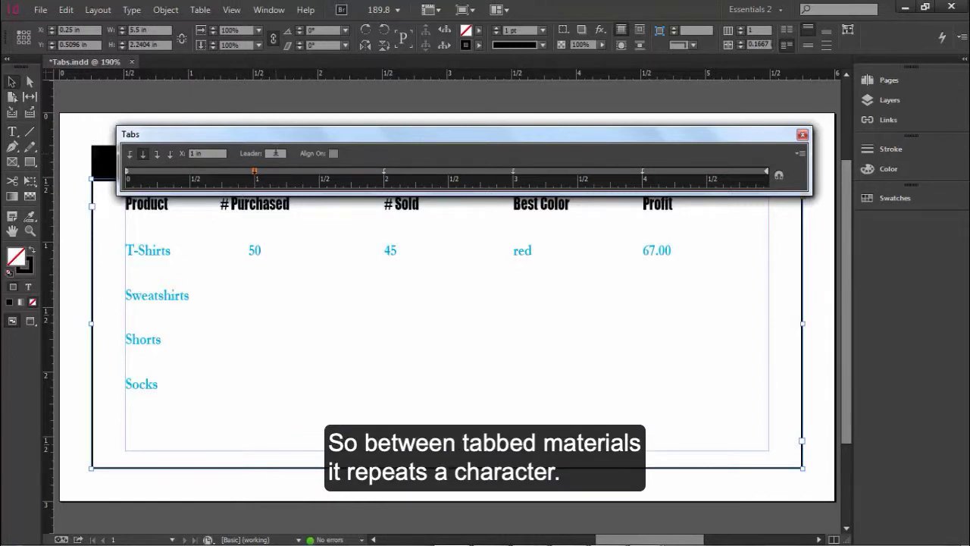
Add a period as the leader character for the 1 in tab stop
left_click(276, 154)
type(".")
key("Return")
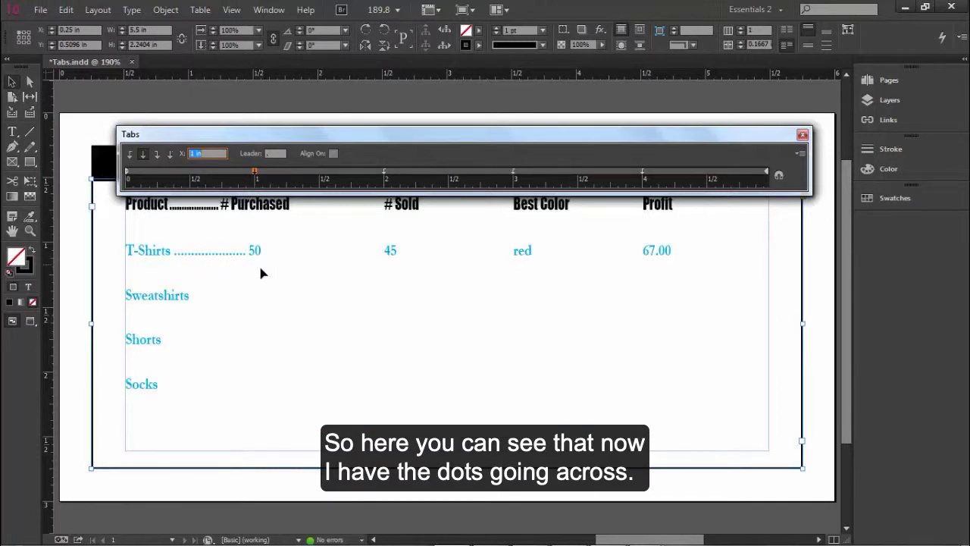
Make the 2 in tab stop center-justified and give it a period as its leader character
left_click(384, 173)
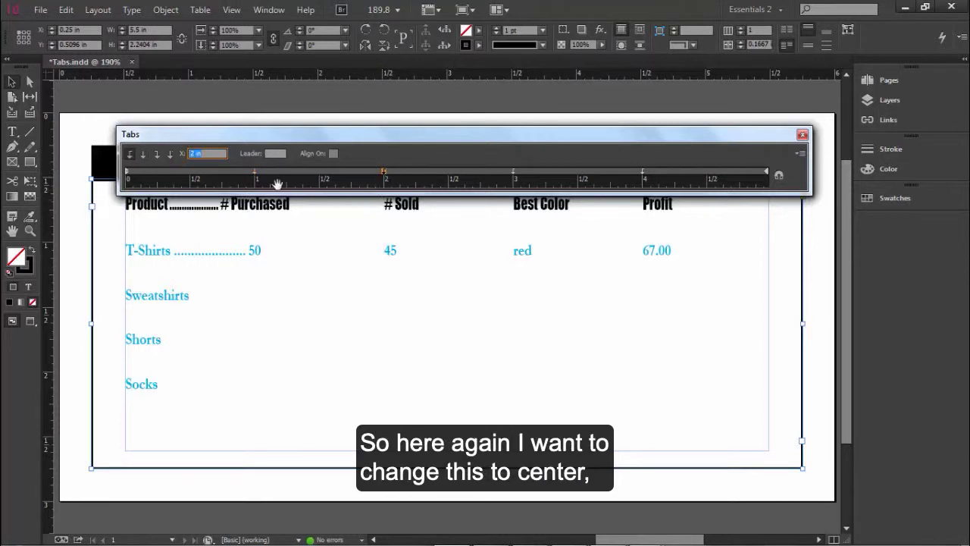
left_click(145, 155)
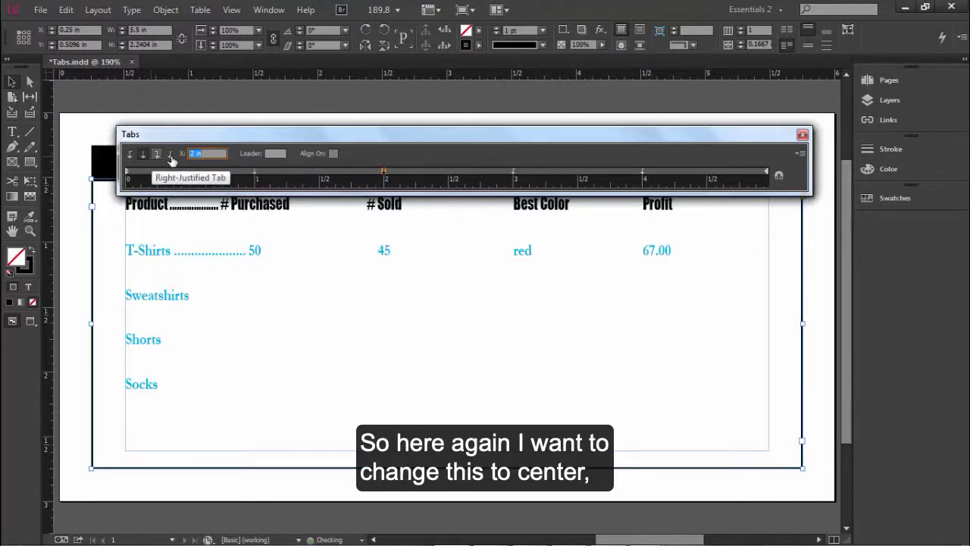
left_click(275, 153)
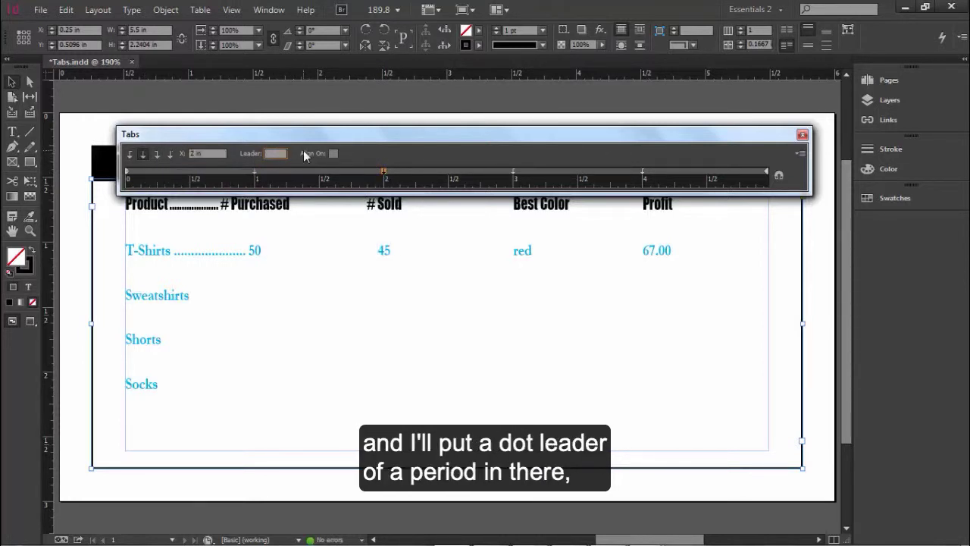
type(".")
key("Tab")
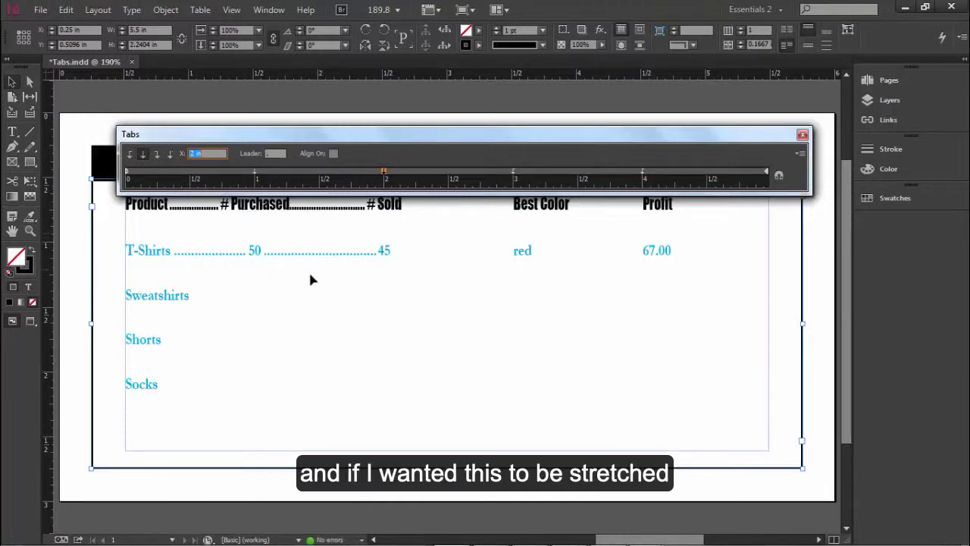
Widen the dot spacing of the 2 in tab stop's leader by using a period followed by a space
left_click(279, 157)
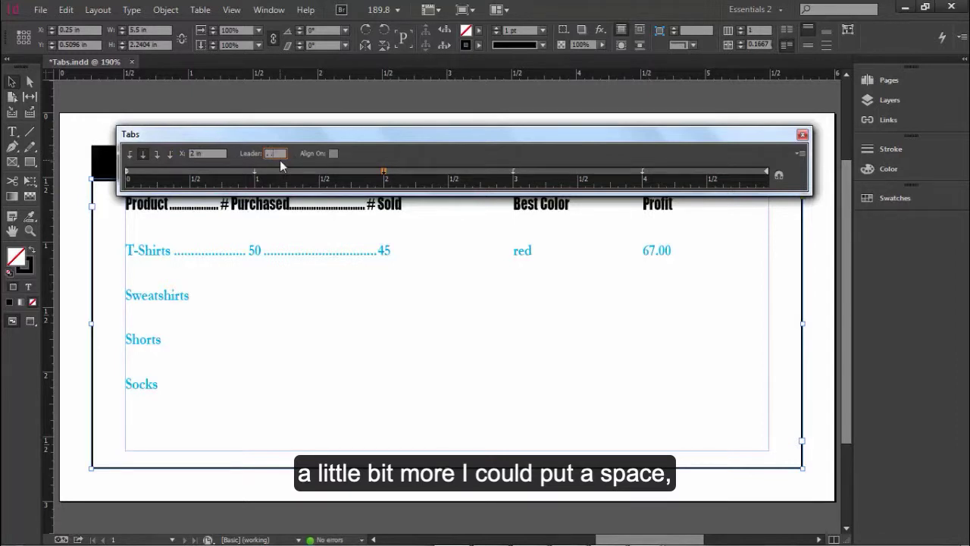
key("Tab")
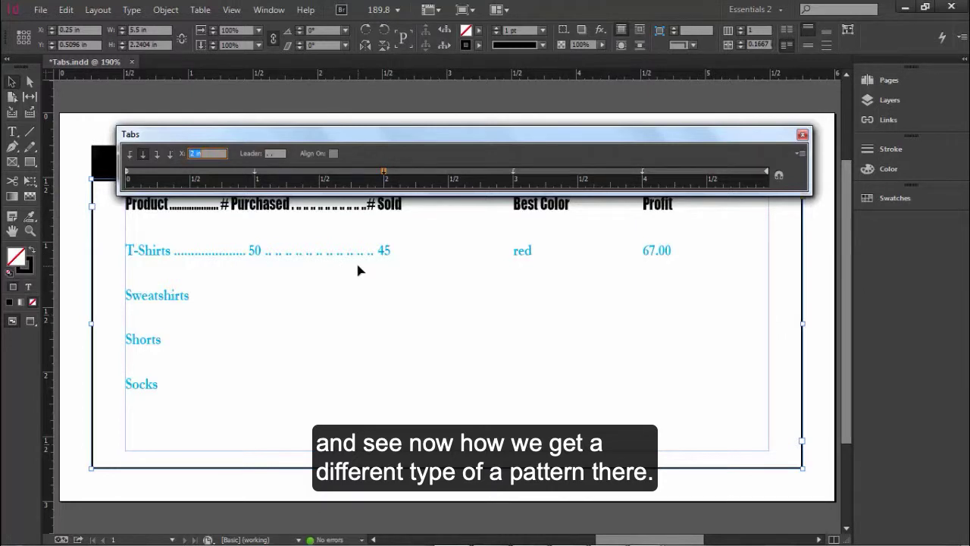
left_click(277, 153)
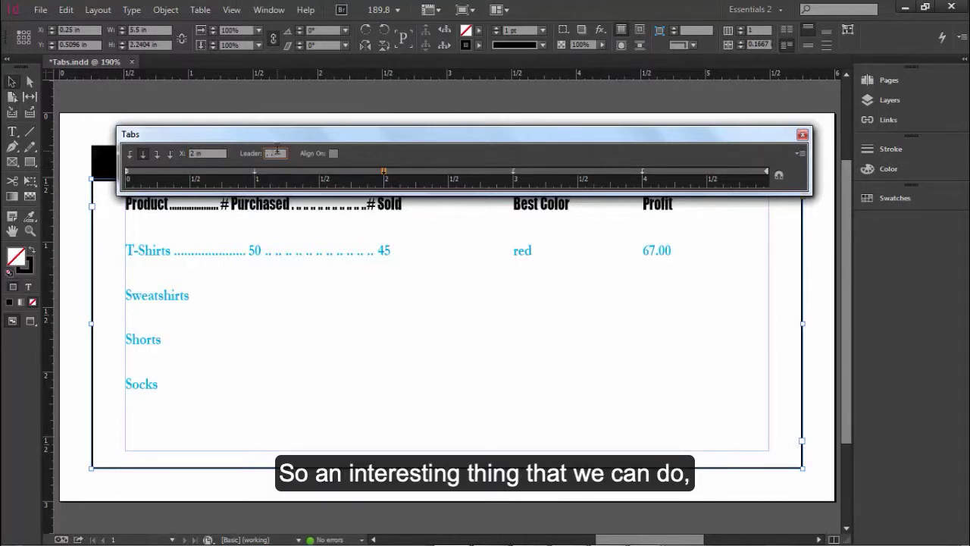
key("Tab")
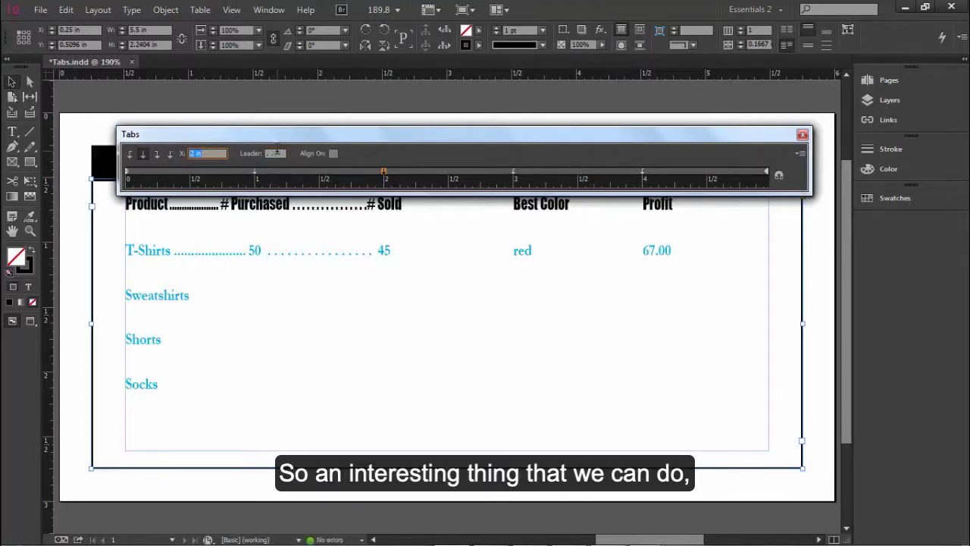
double_click(266, 155)
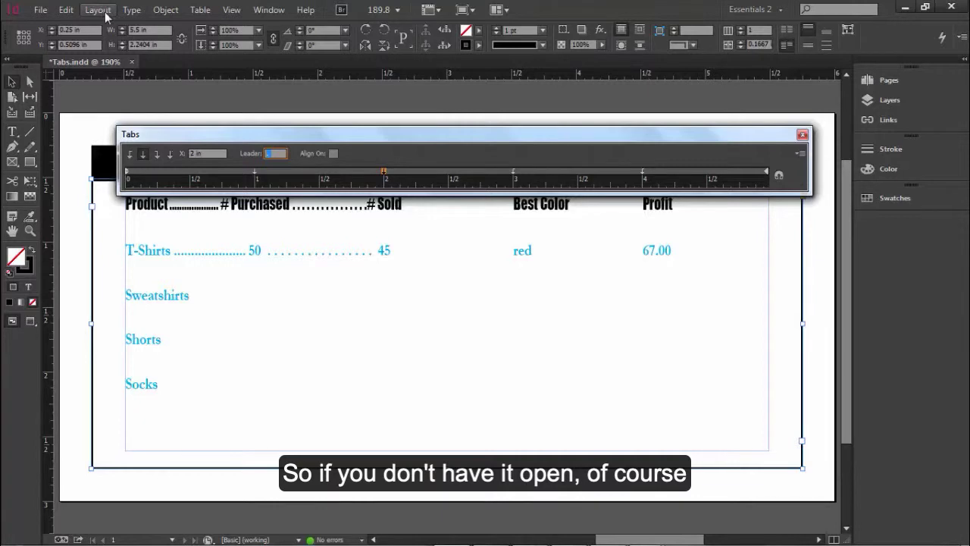
Display the Paragraph panel and place it over the Profit column area, below the Tabs ruler
left_click(131, 10)
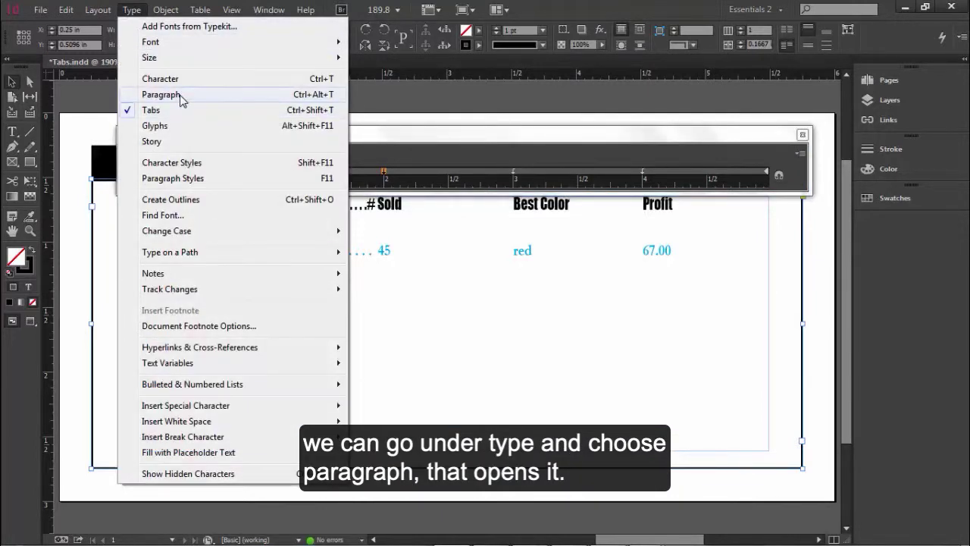
left_click(181, 97)
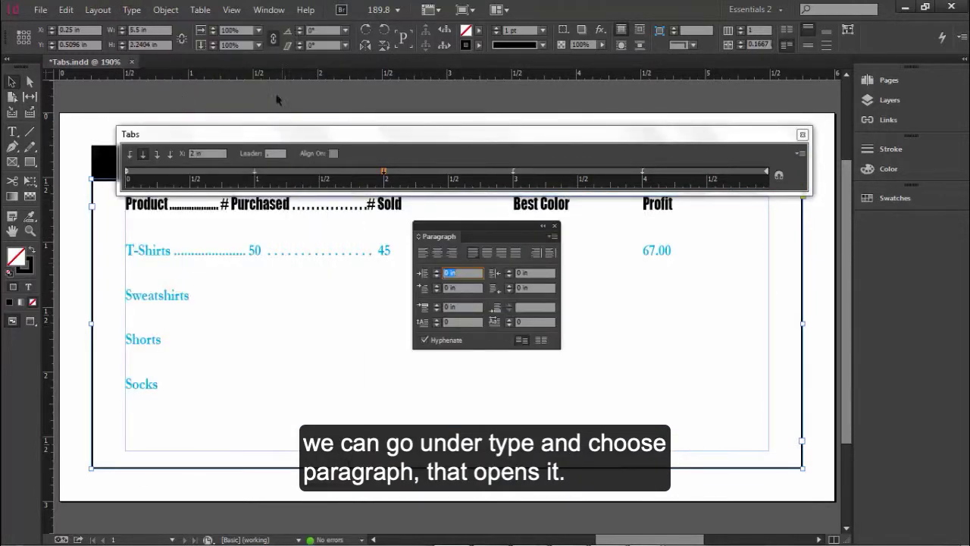
left_click(269, 11)
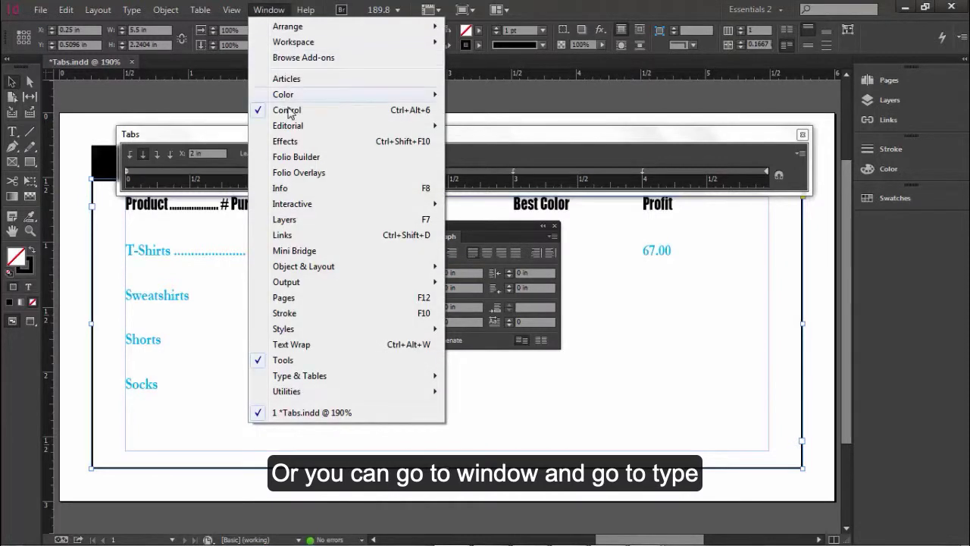
mouse_move(315, 383)
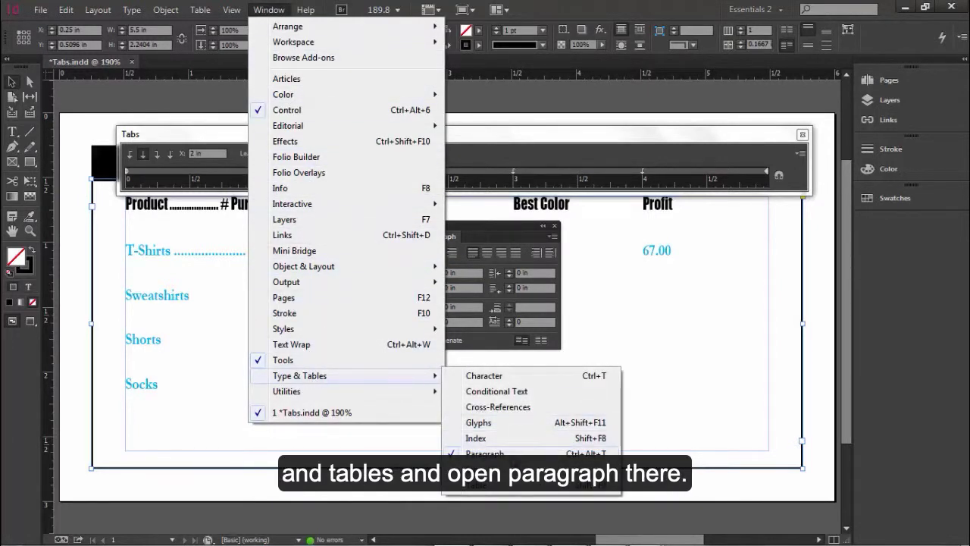
left_click(485, 453)
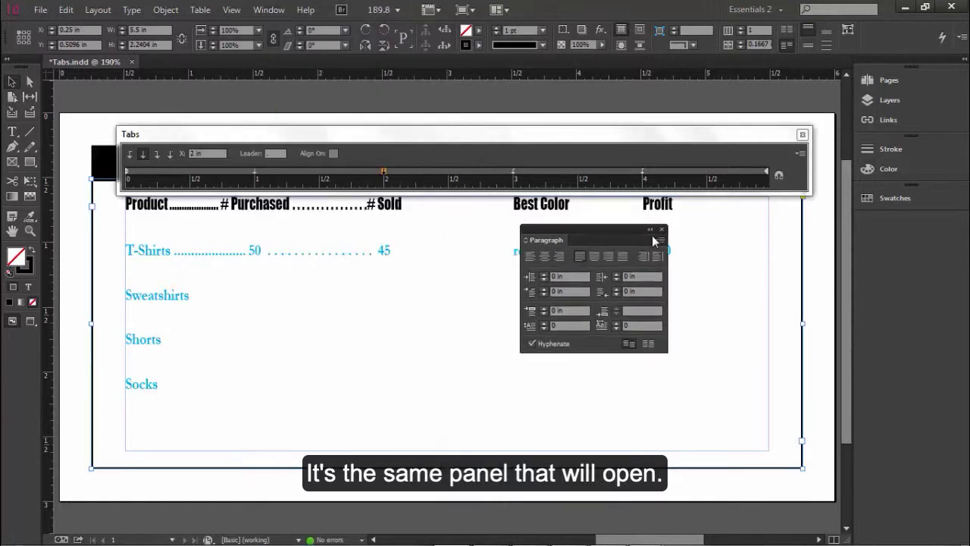
left_click_drag(653, 241, 702, 244)
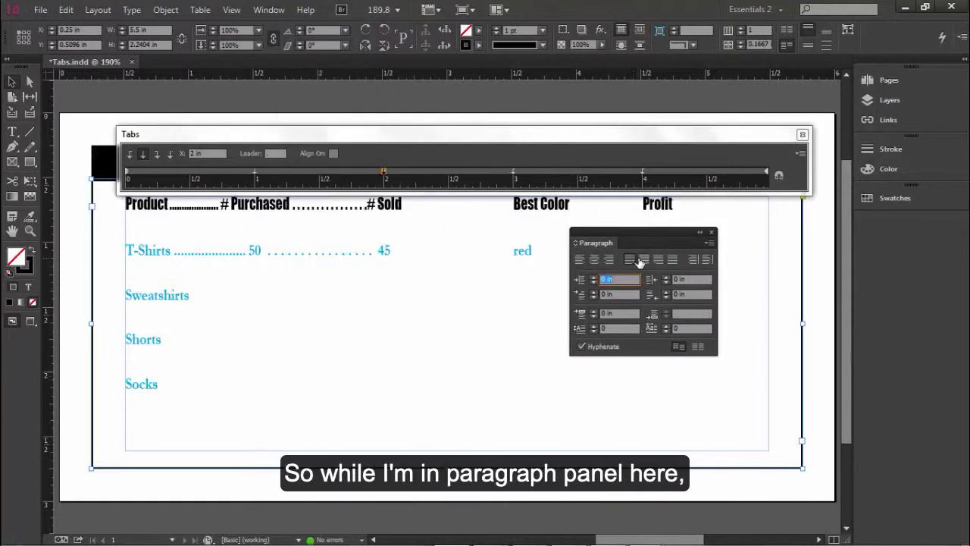
Open Paragraph Rules for the selected product table frame and move the dialog slightly higher
left_click(710, 243)
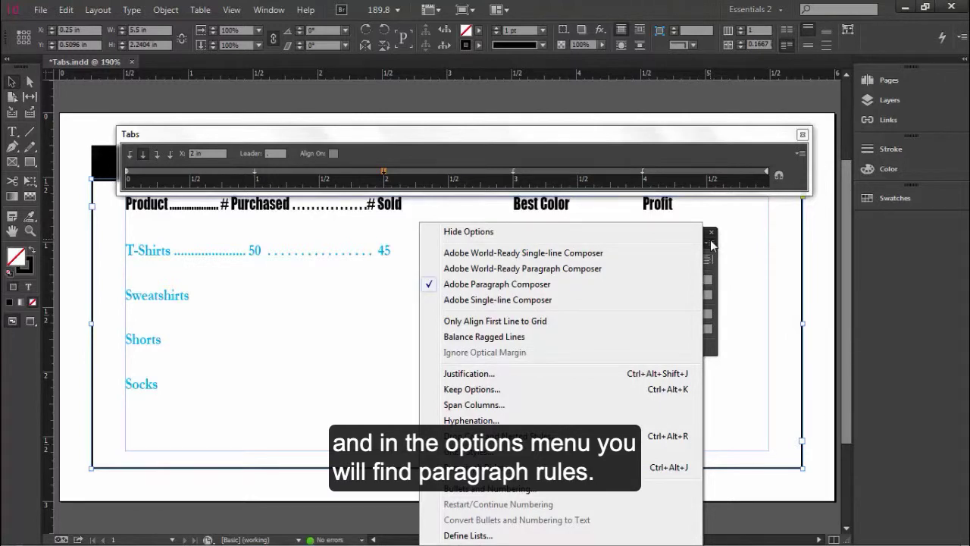
left_click(485, 467)
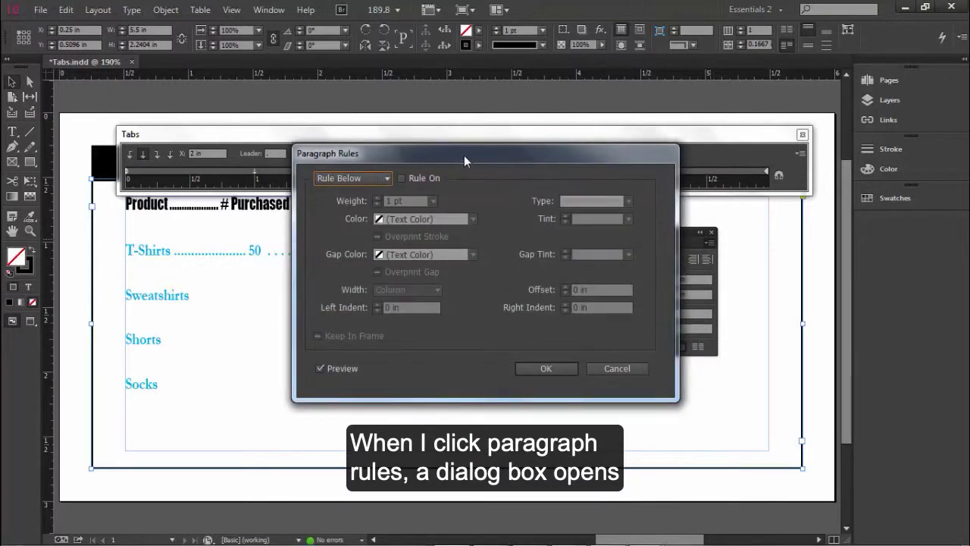
left_click_drag(463, 156, 483, 126)
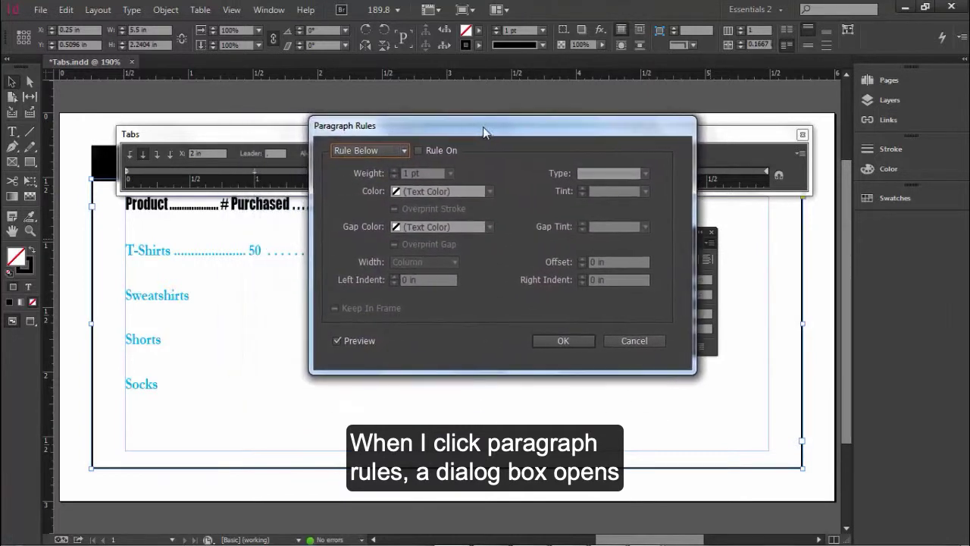
Turn on both Rule Above and Rule Below for the product table's paragraphs
left_click(403, 151)
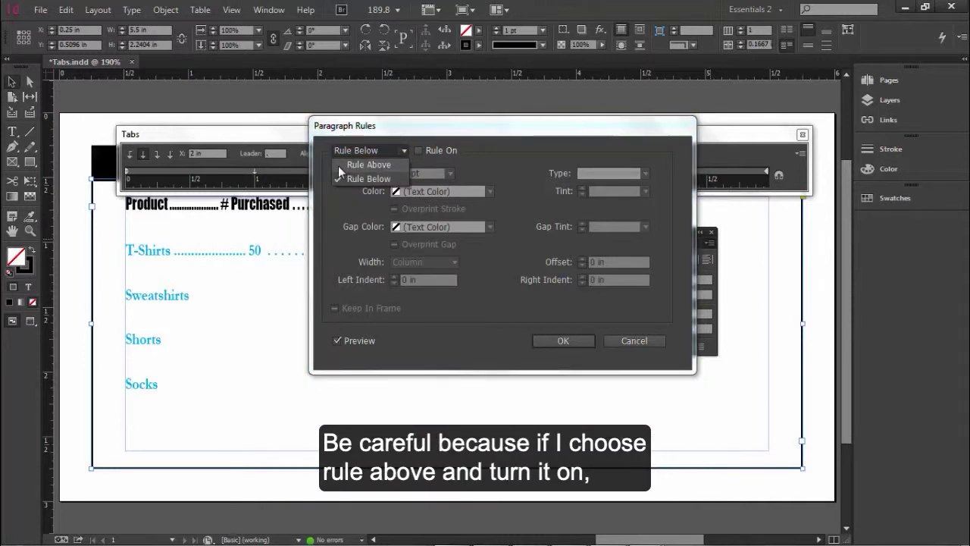
left_click(338, 165)
left_click(419, 150)
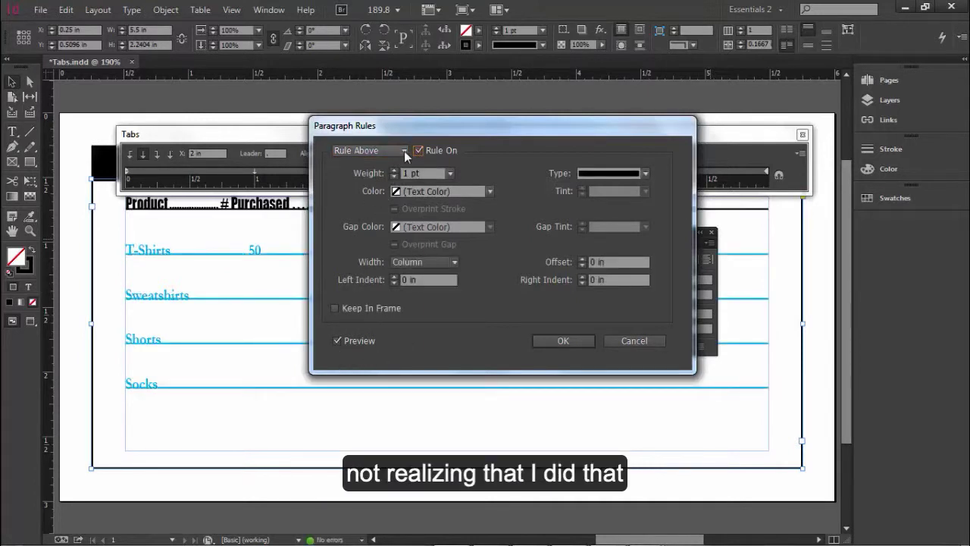
left_click(404, 150)
left_click(379, 180)
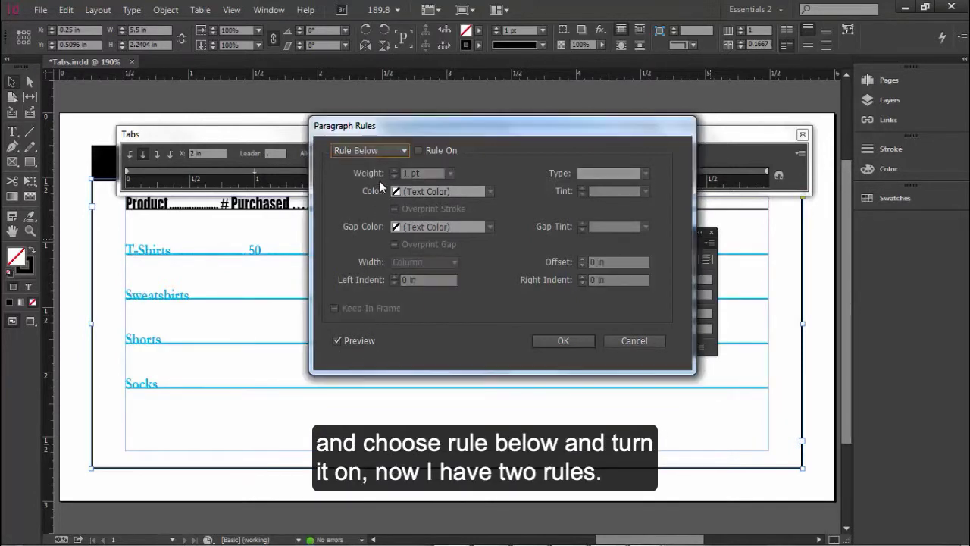
left_click(418, 151)
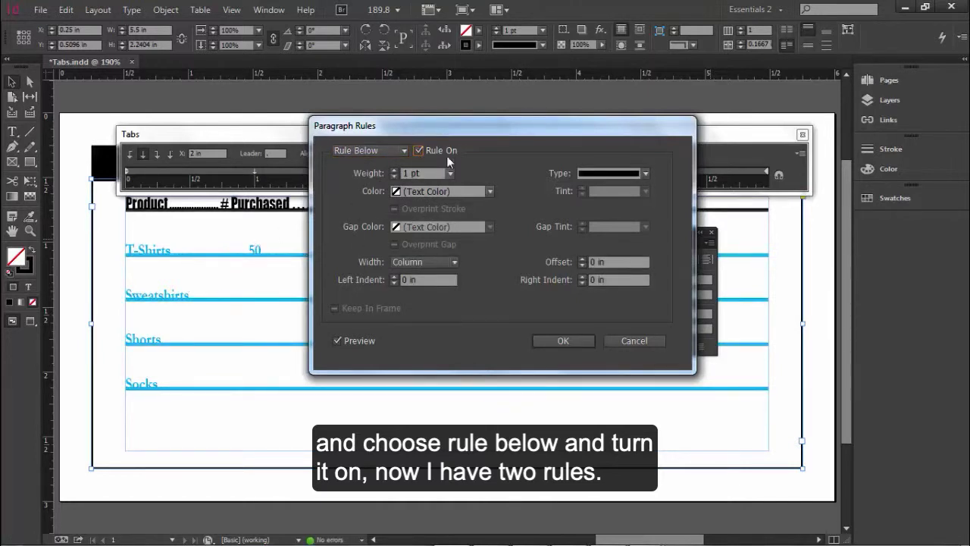
Turn off Rule Above and return to the Rule Below settings
left_click(402, 150)
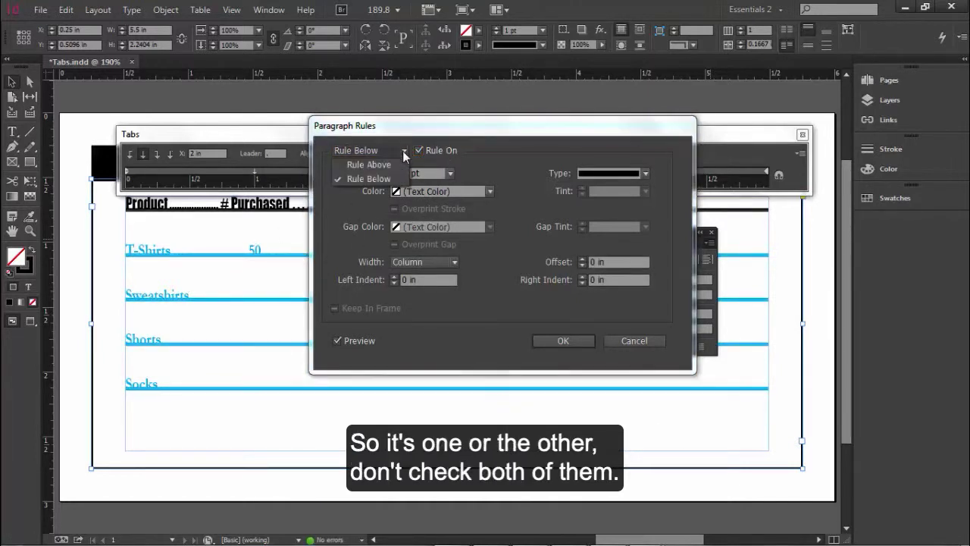
left_click(347, 164)
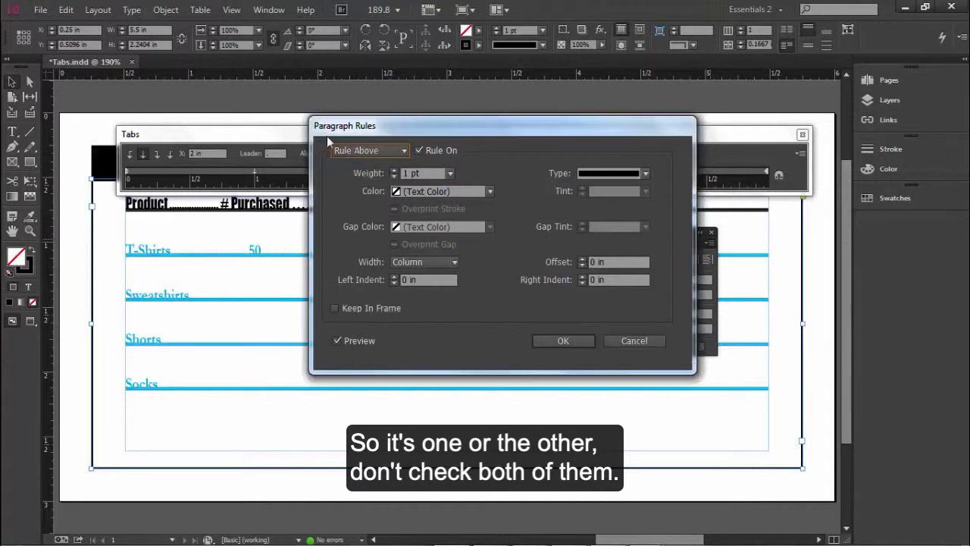
left_click(419, 151)
left_click(400, 150)
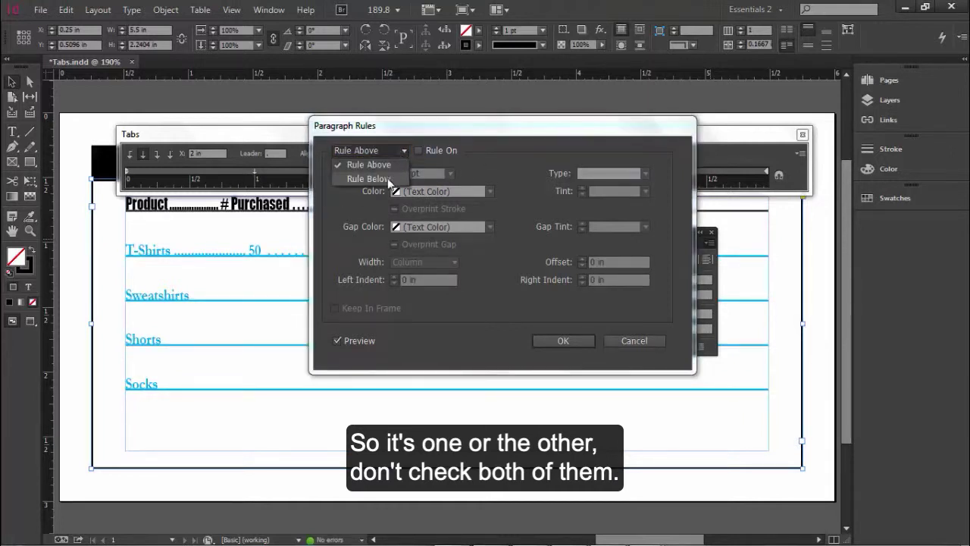
left_click(385, 179)
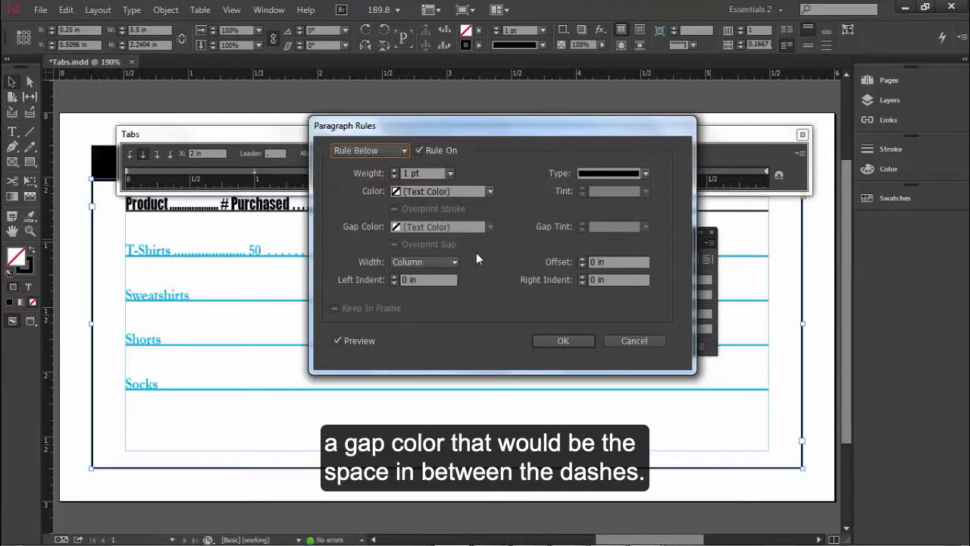
Keep the solid rule type, set the Rule Below offset to 0.125 in and apply the paragraph rules
left_click(645, 172)
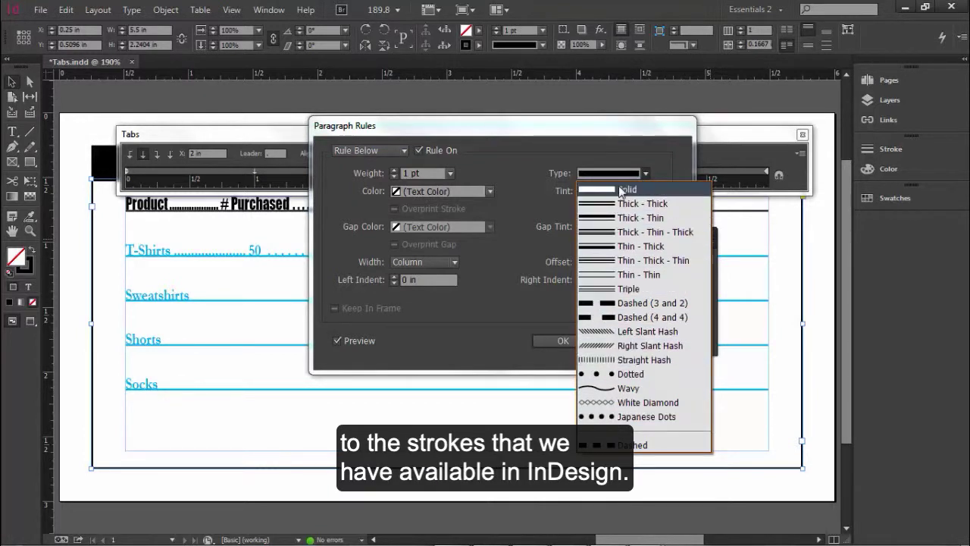
left_click(620, 134)
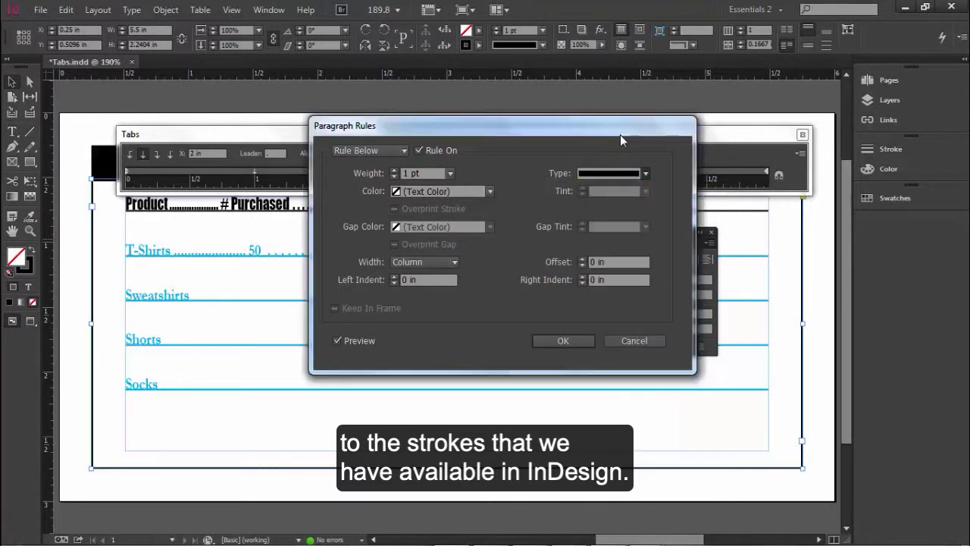
left_click(581, 258)
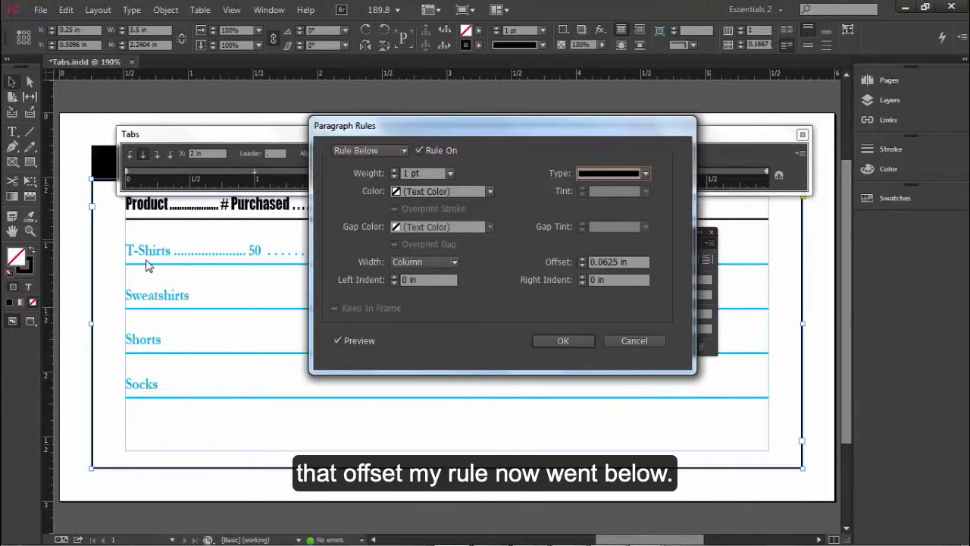
left_click(581, 259)
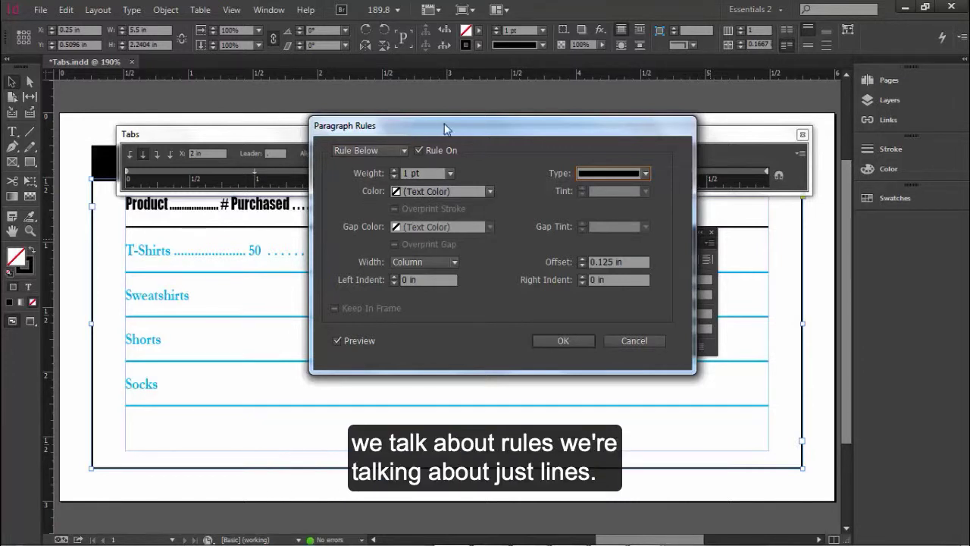
left_click_drag(410, 127, 554, 111)
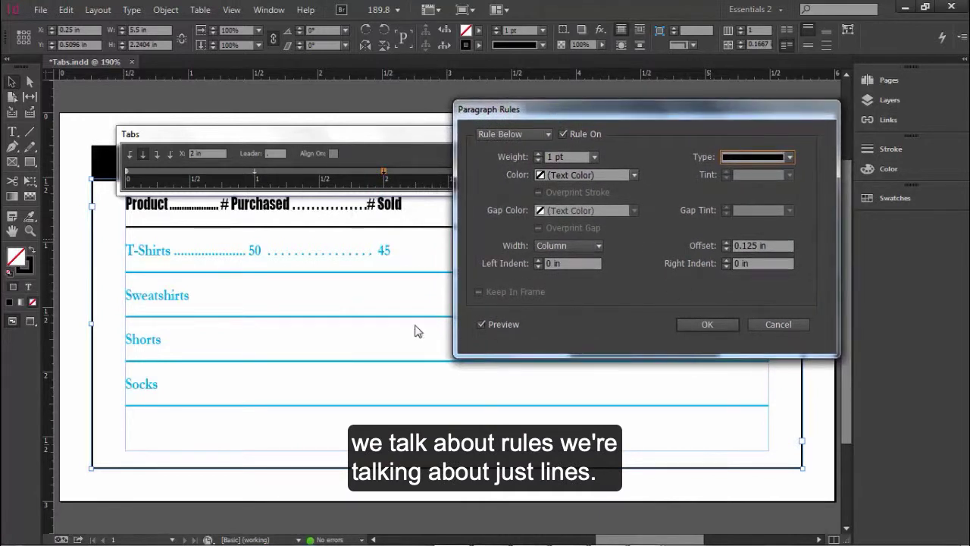
left_click(725, 323)
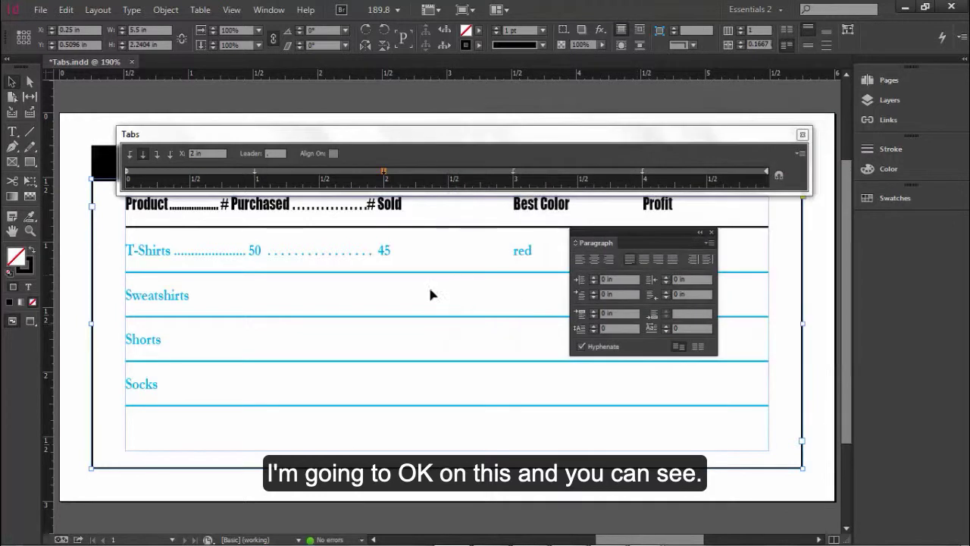